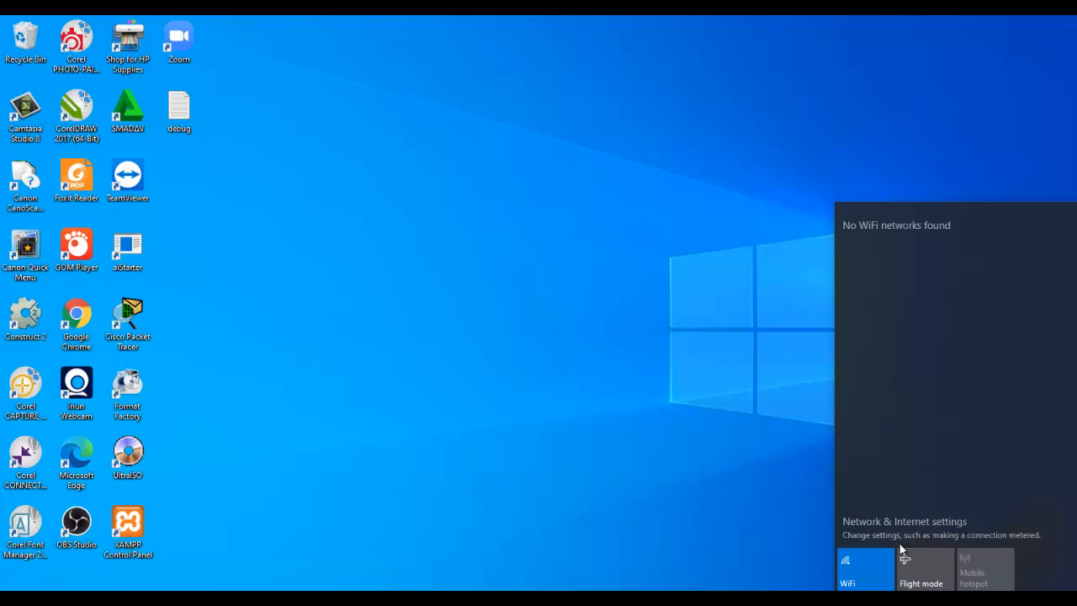
Step: Turn WiFi off and back on
left_click(876, 573)
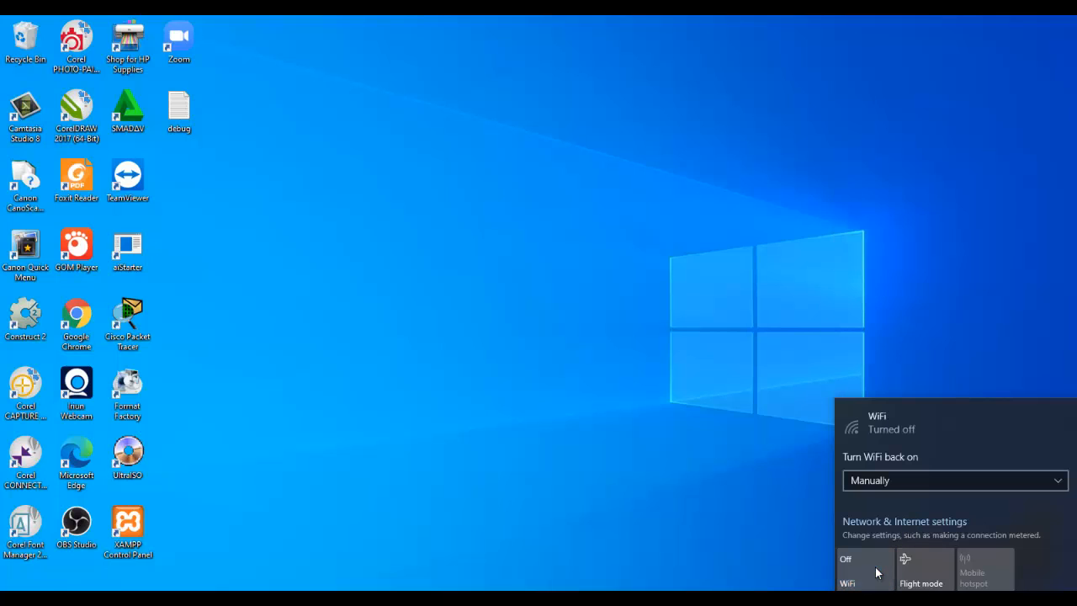
left_click(876, 573)
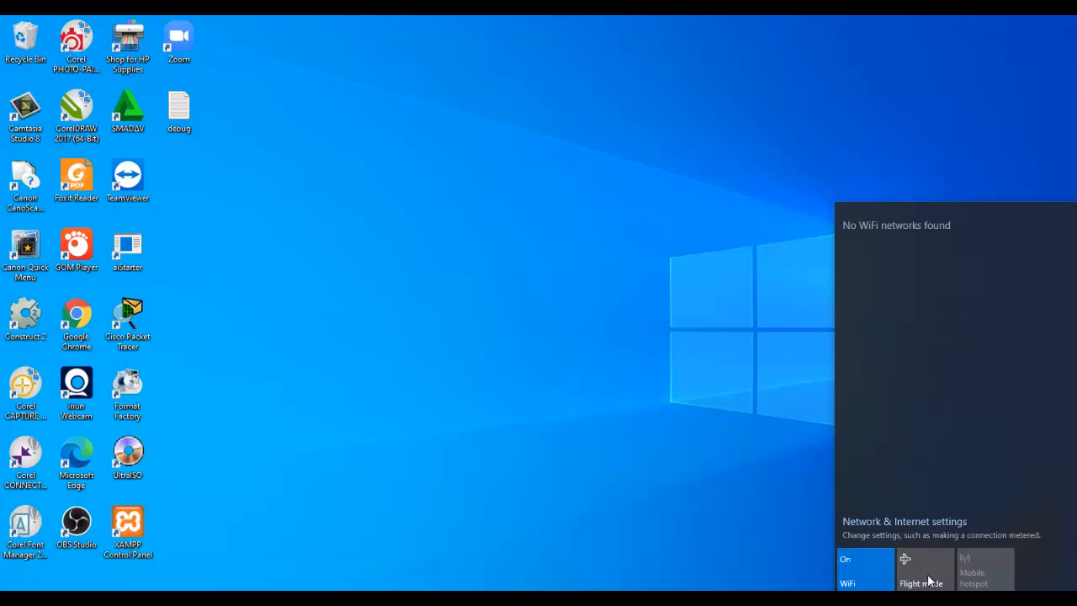
Step: Open the Network & Internet settings, look at the WiFi page, and bring up the Ethernet page
right_click(947, 604)
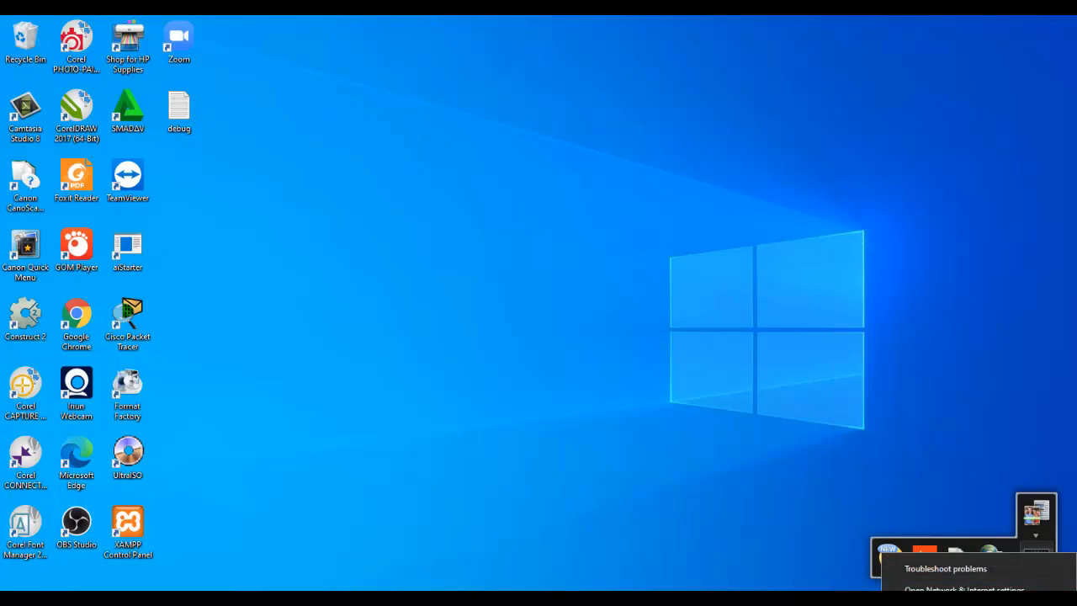
left_click(965, 590)
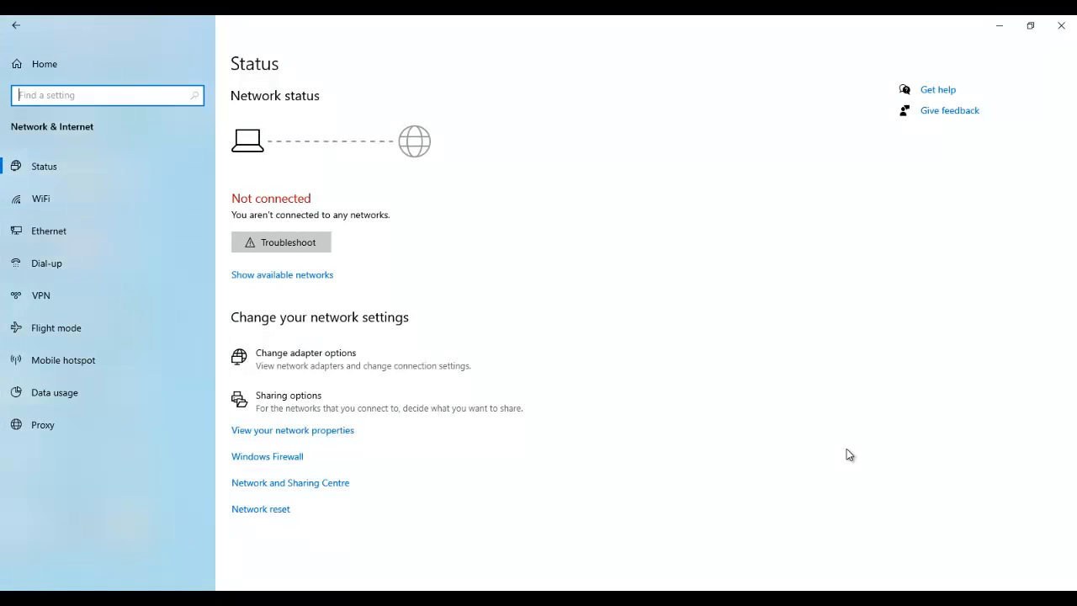
left_click(45, 199)
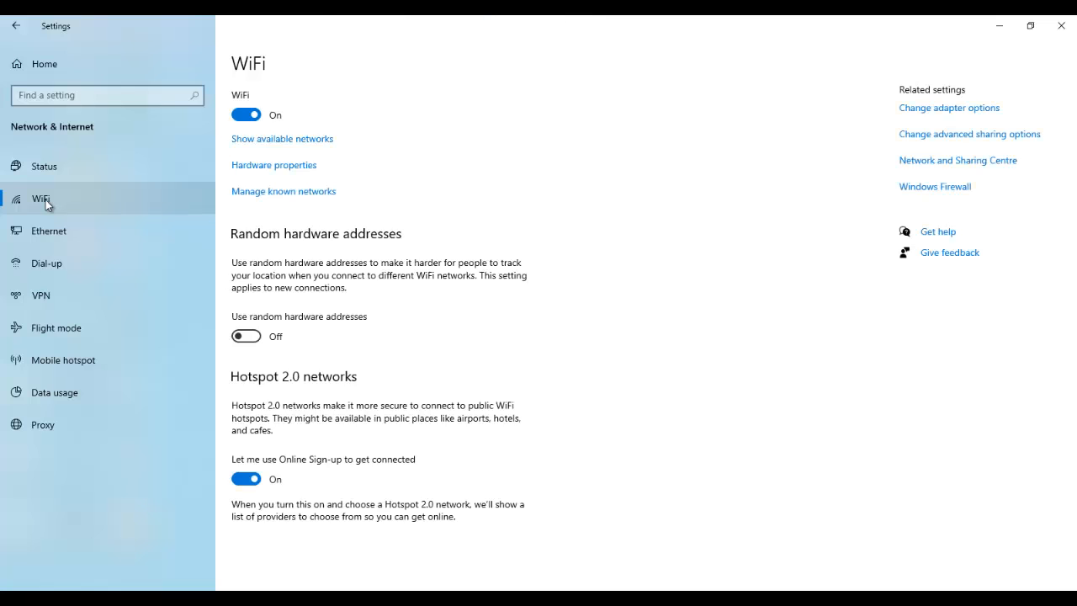
left_click(57, 243)
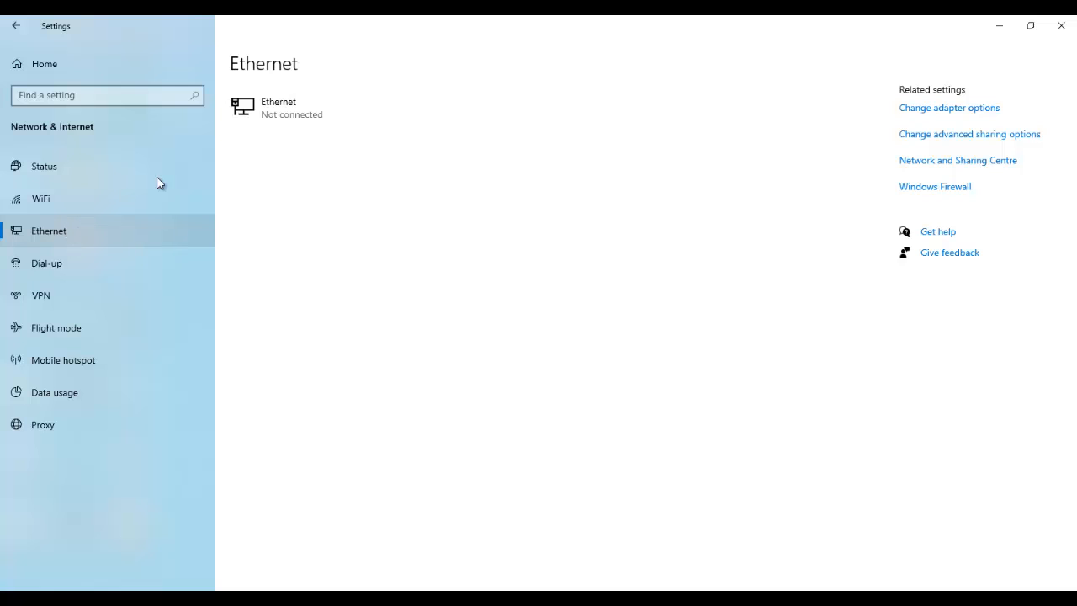
left_click(255, 114)
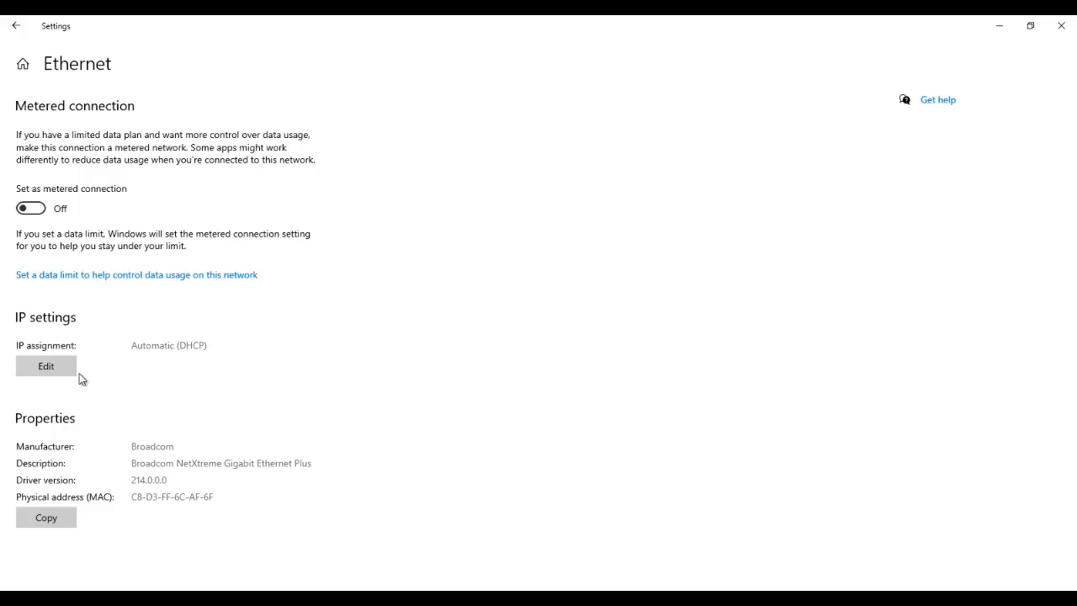
left_click(47, 366)
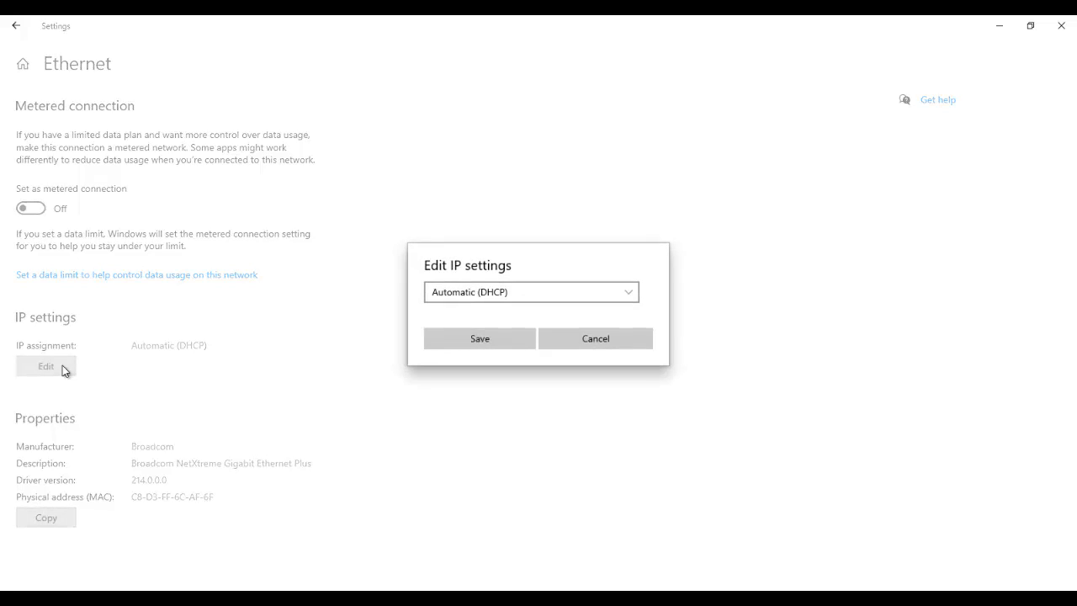
left_click(537, 294)
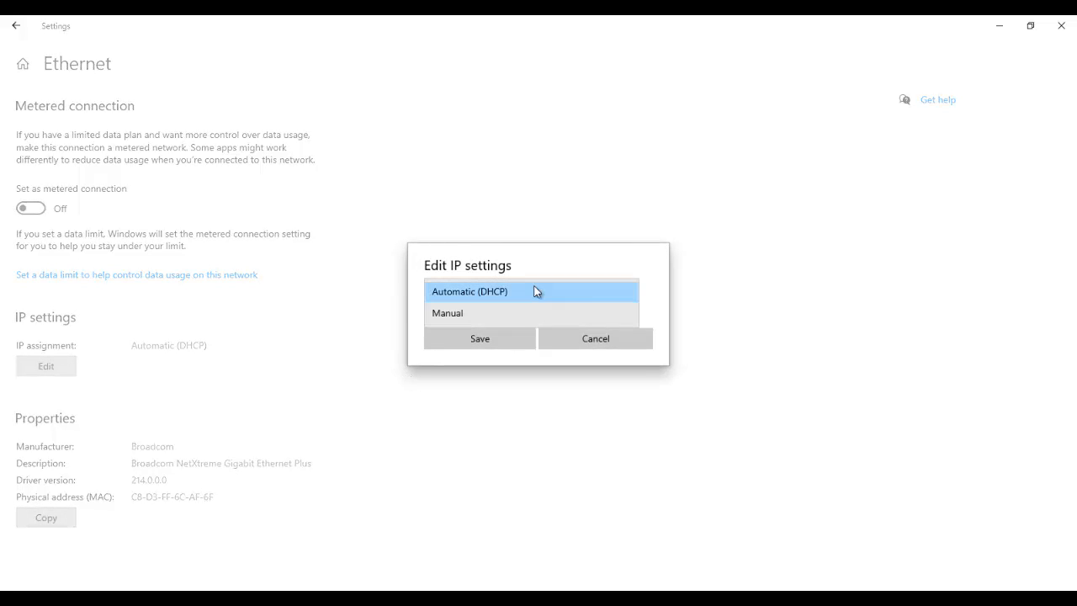
left_click(518, 317)
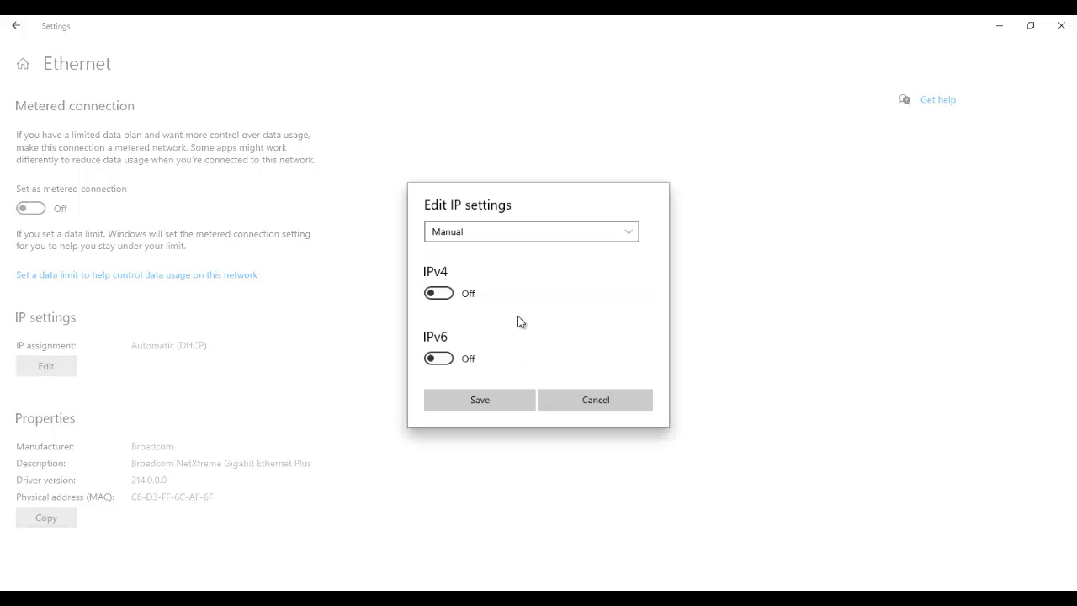
left_click(461, 294)
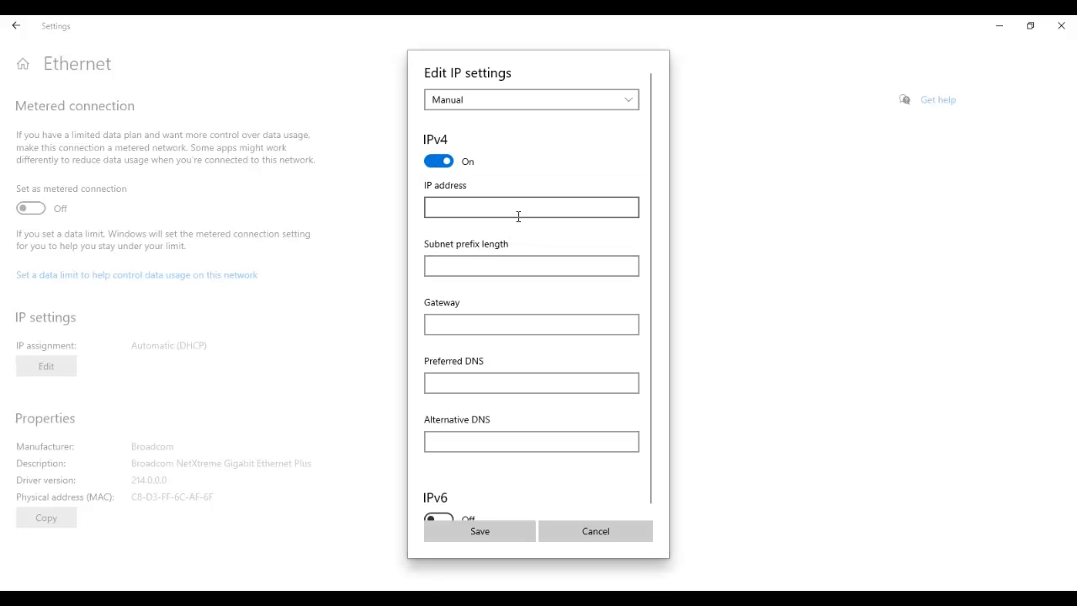
left_click(595, 548)
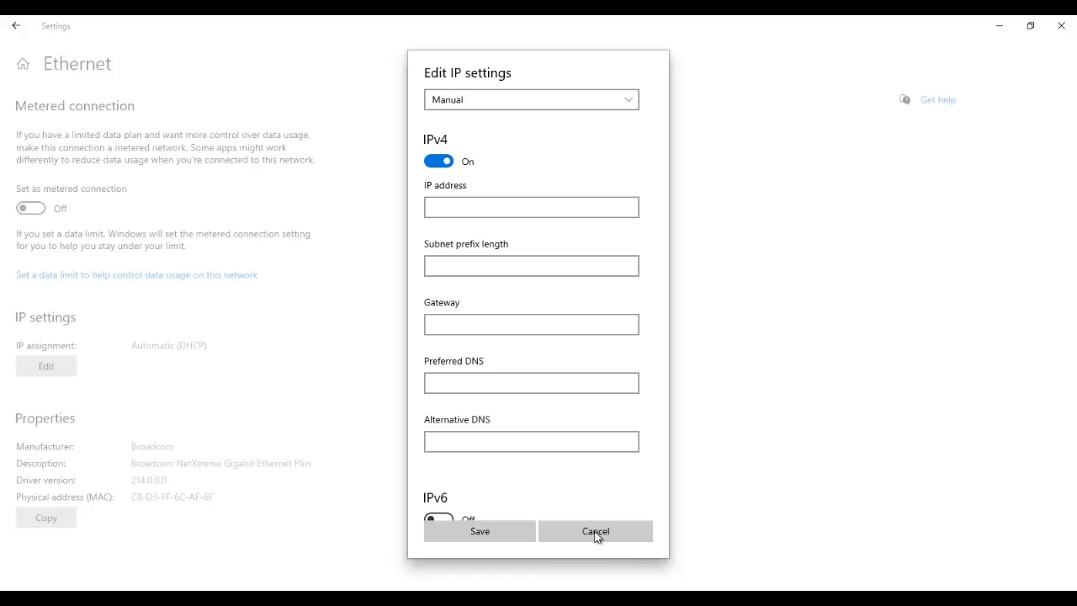
left_click(16, 26)
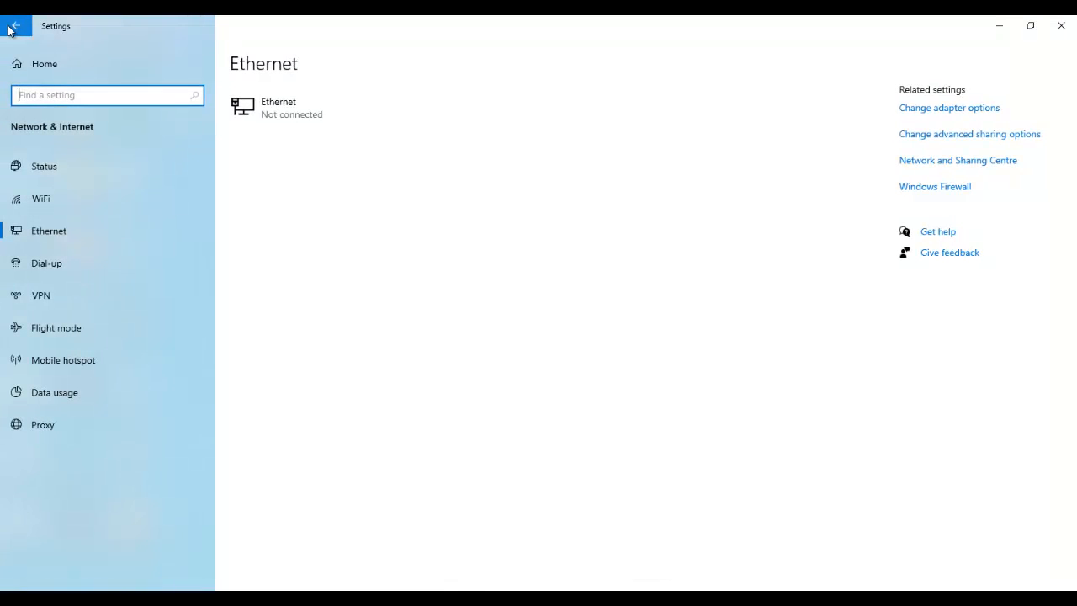
Step: Open the Network and Sharing Centre and bring up the list of network adapters
left_click(957, 162)
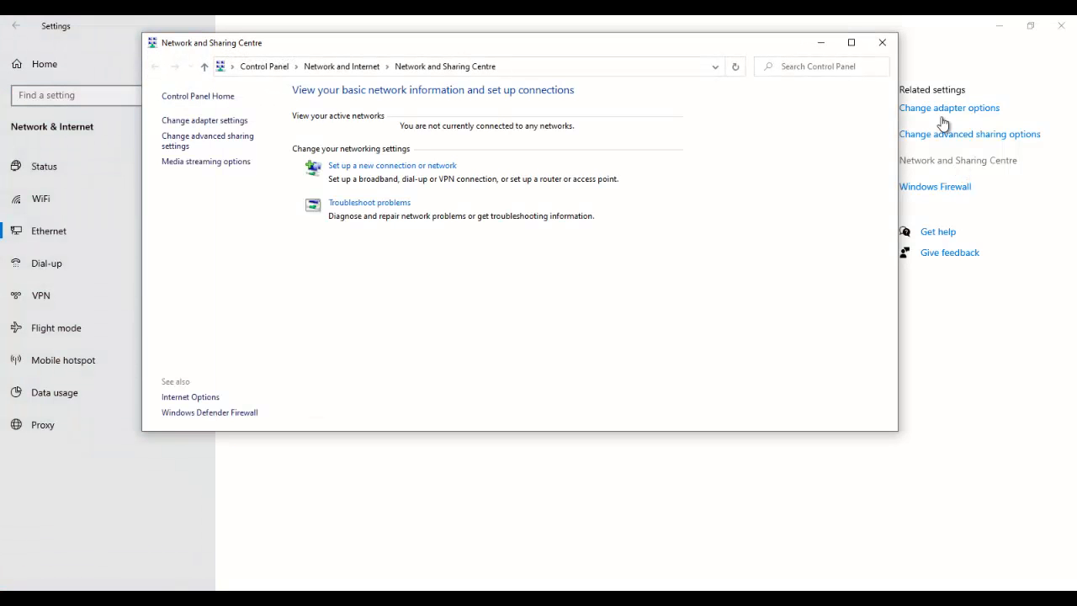
left_click(850, 42)
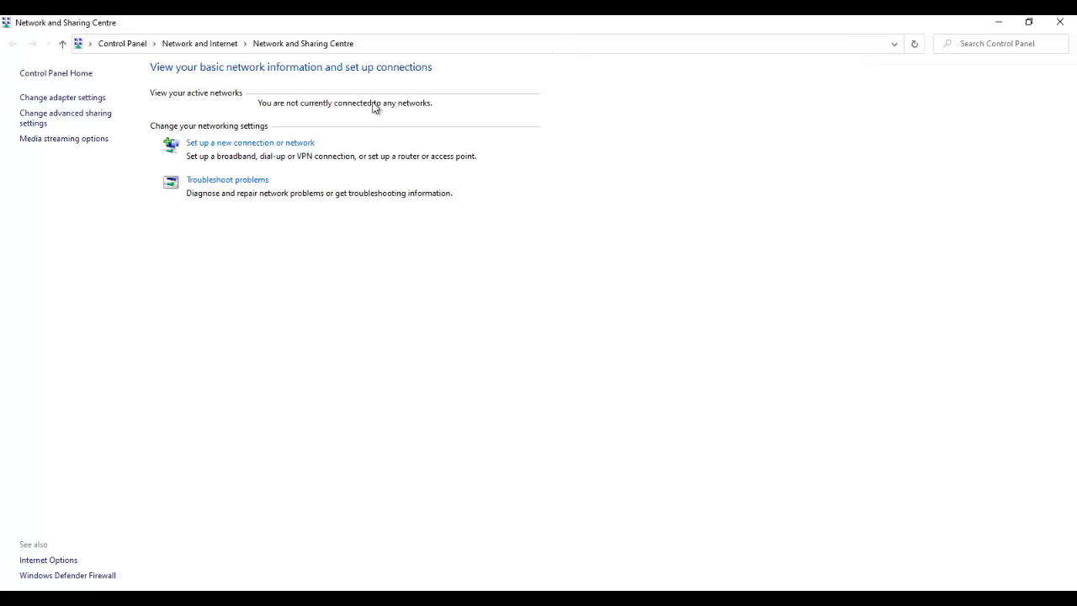
left_click(88, 102)
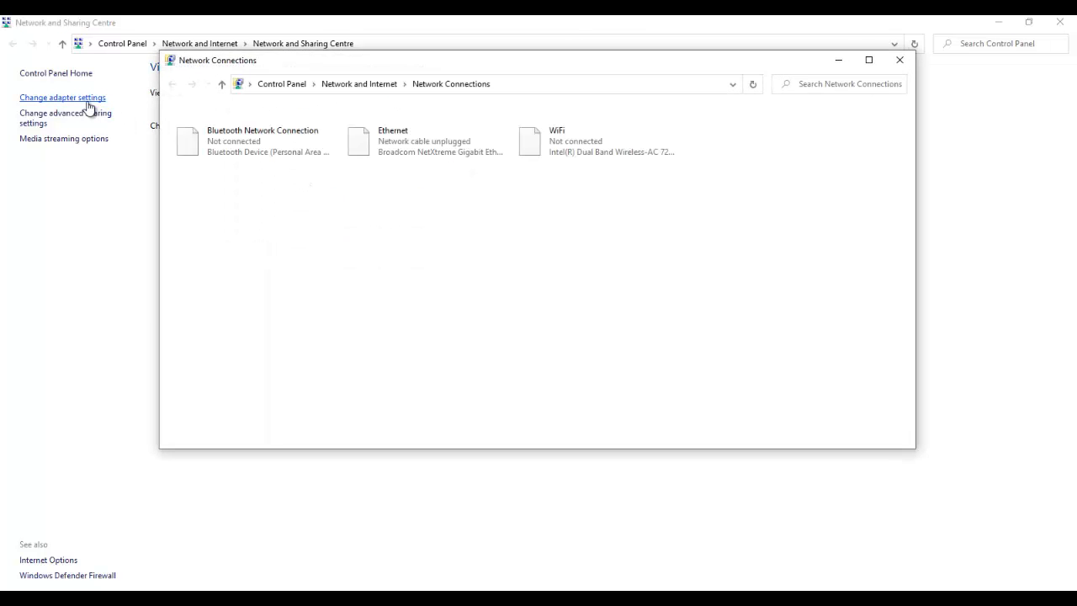
left_click(398, 152)
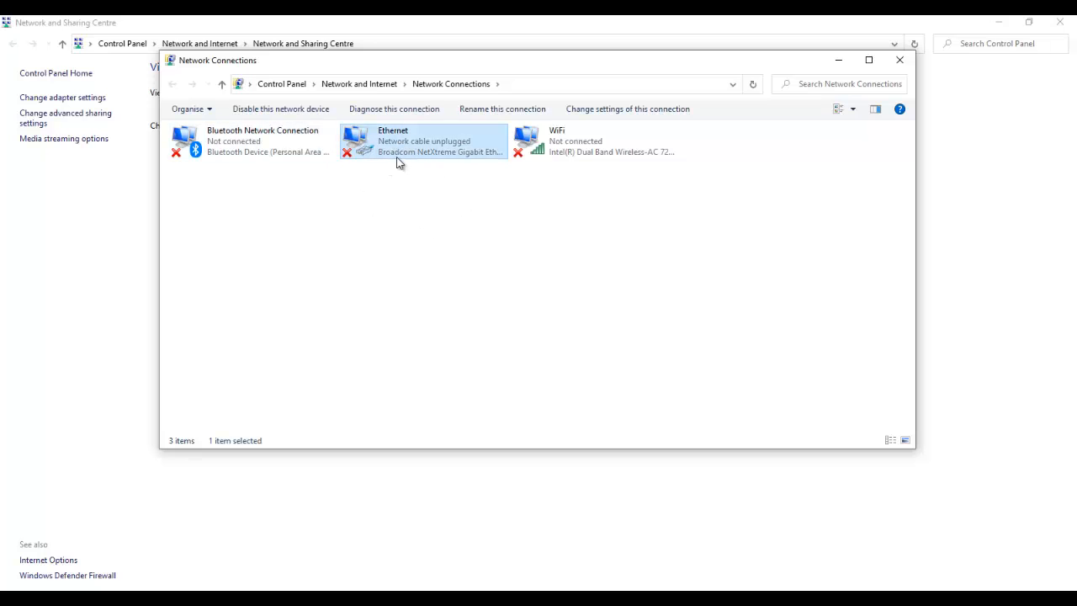
left_click(552, 154)
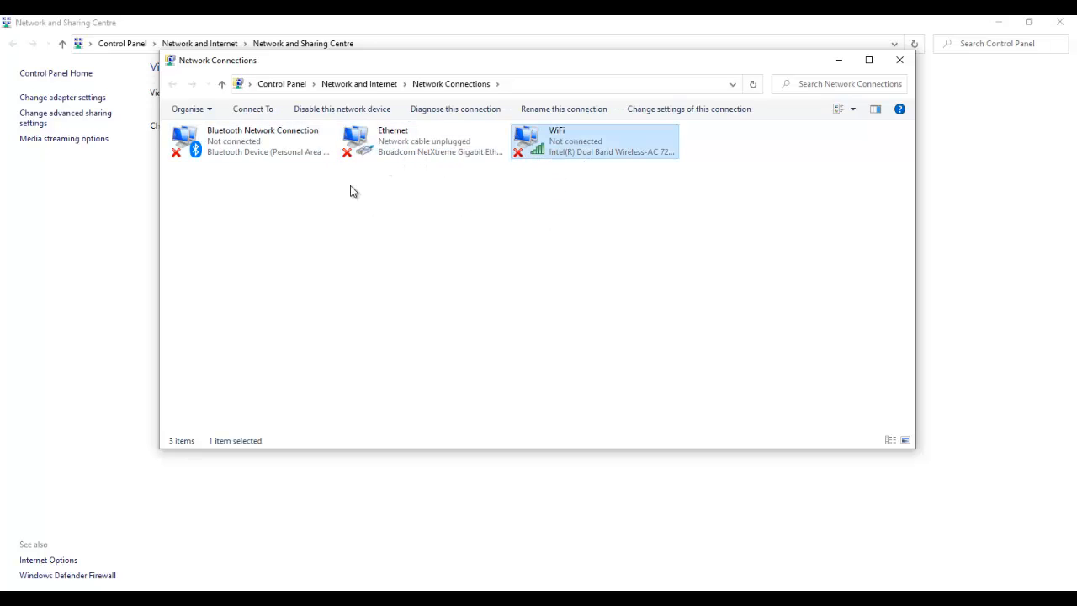
left_click(291, 161)
left_click(384, 157)
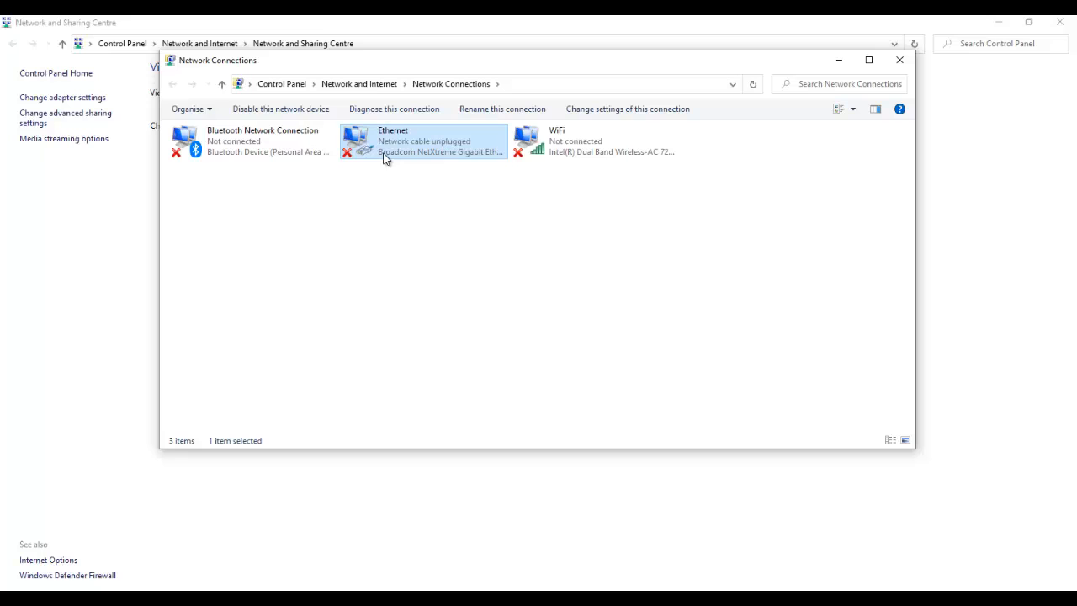
left_click(555, 157)
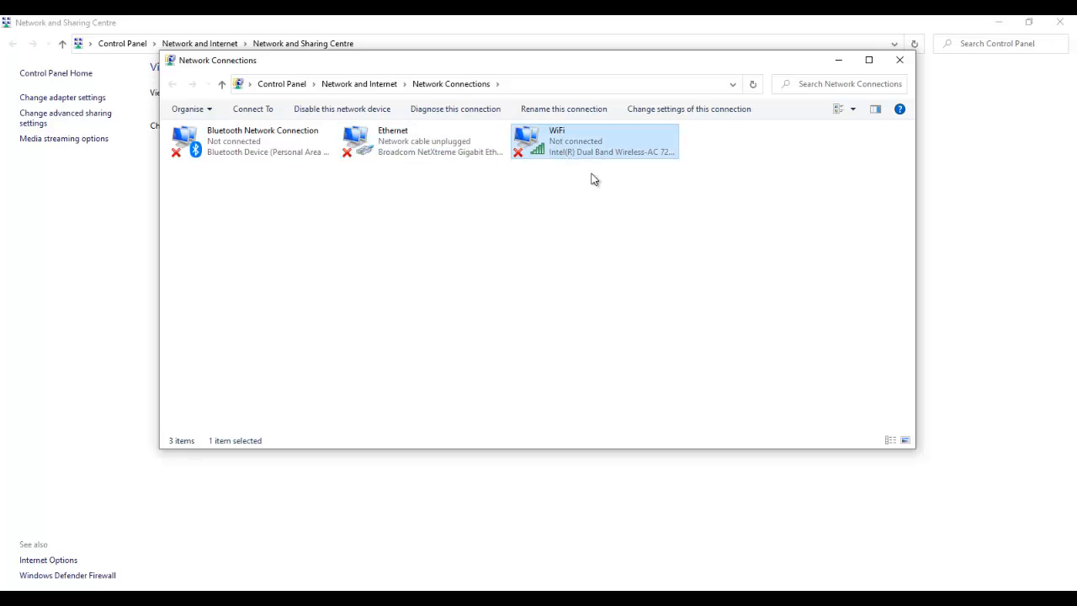
Step: Open the Ethernet adapter's properties and bring up its Internet Protocol Version 4 (TCP/IPv4) properties
left_click(429, 151)
right_click(430, 151)
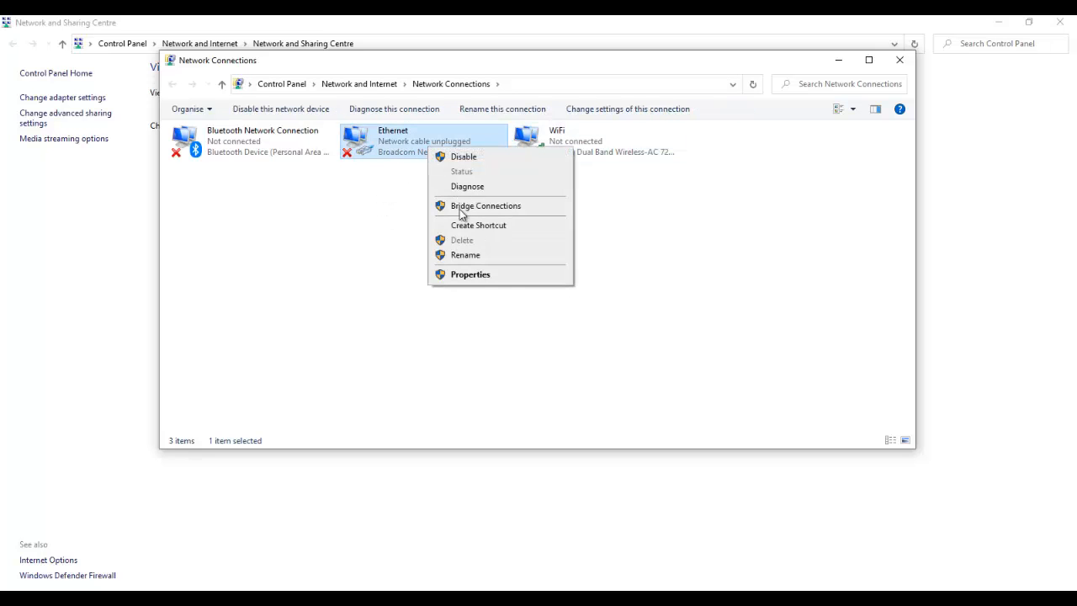
left_click(477, 274)
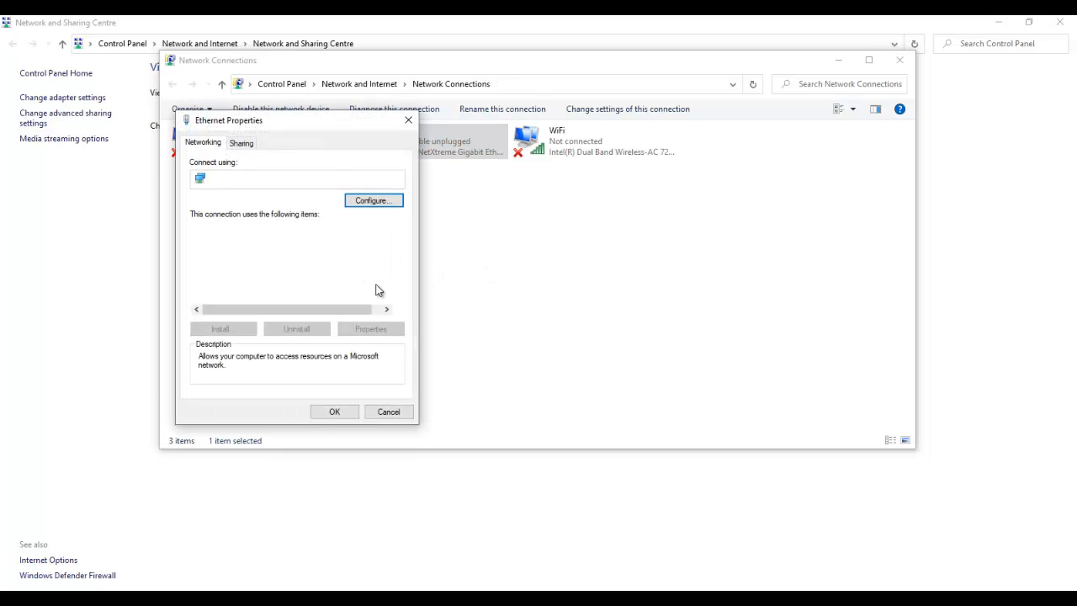
left_click(304, 287)
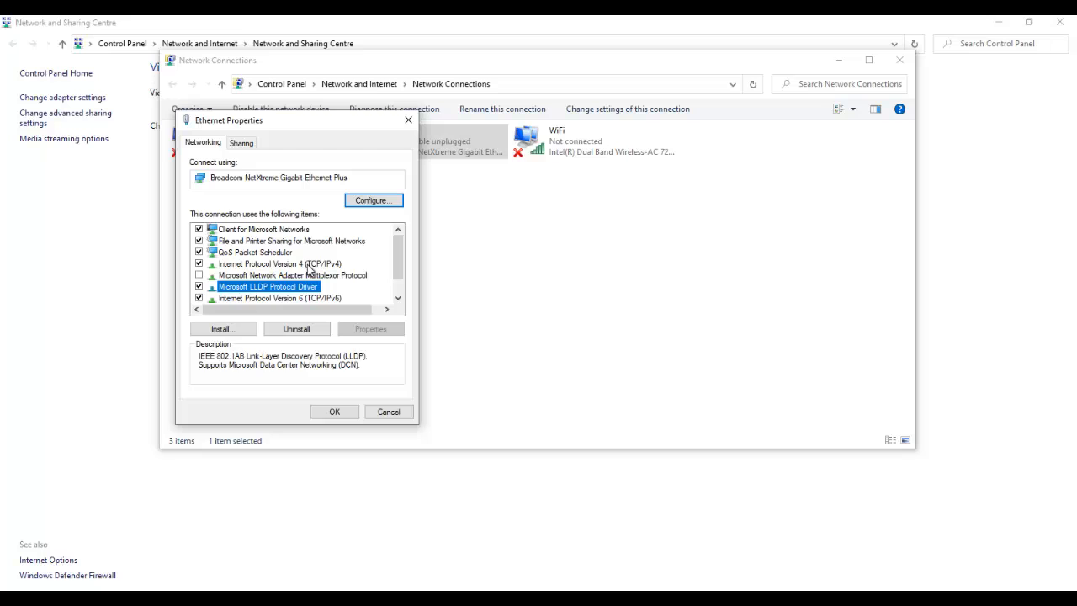
left_click(309, 266)
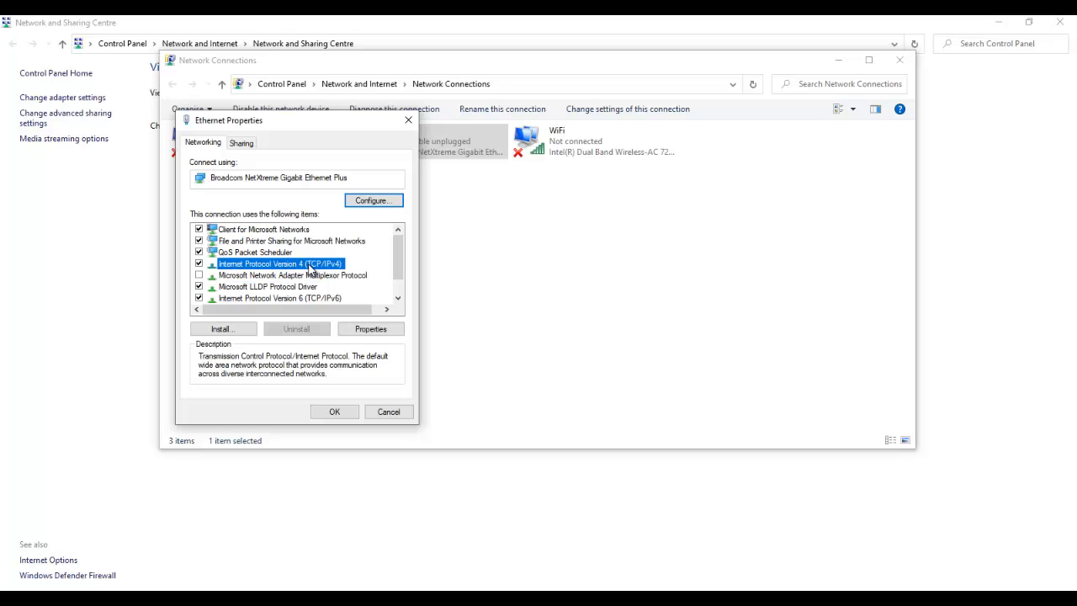
double_click(309, 265)
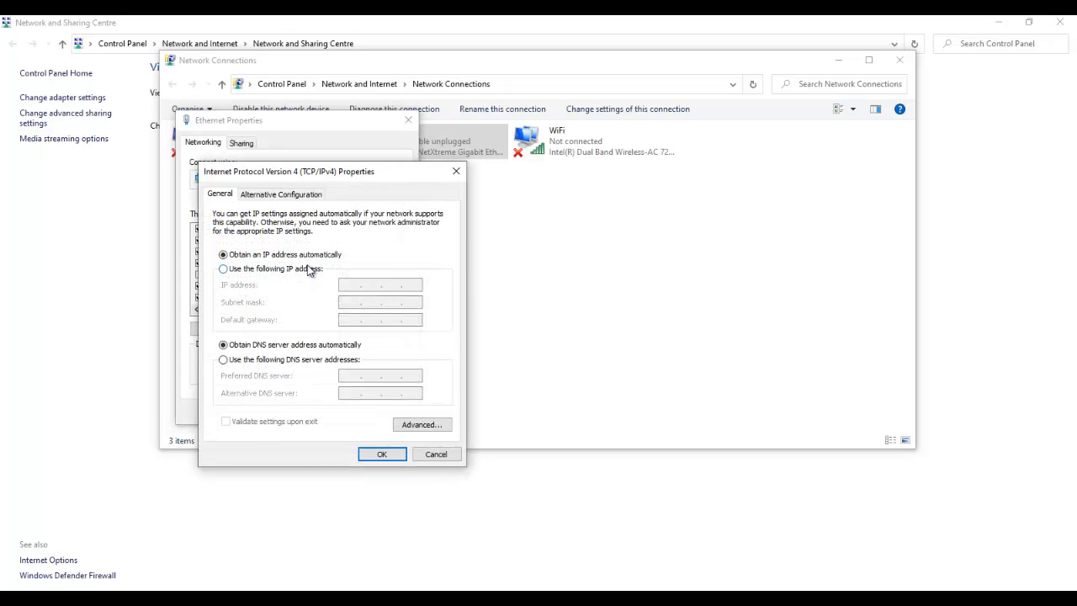
Step: Assign the Ethernet adapter the static IP address 192.168.10.10 with subnet mask 255.255.255.0
left_click(309, 269)
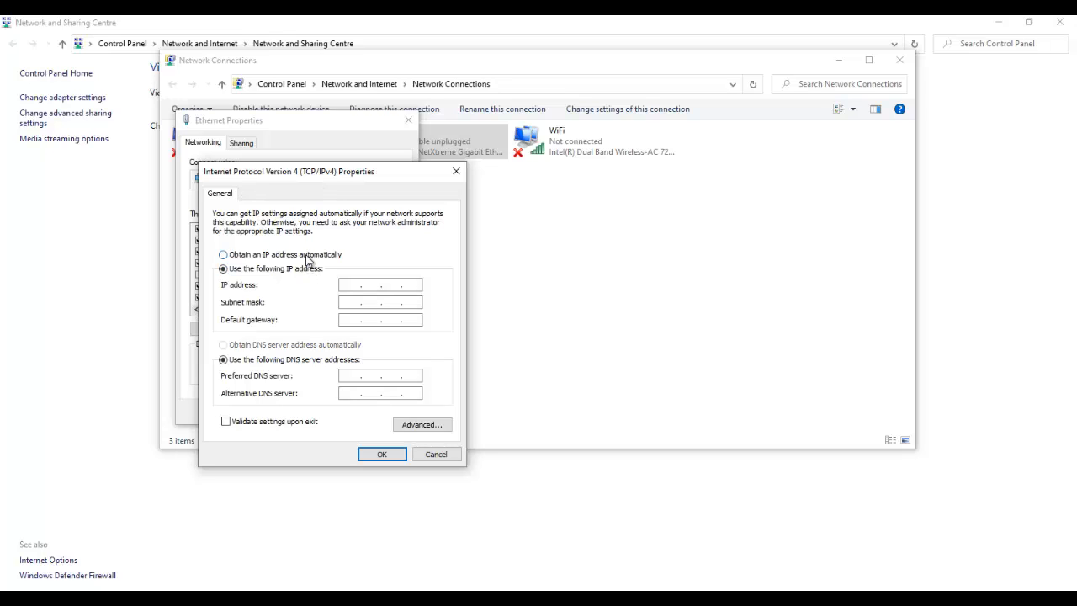
left_click(306, 257)
left_click(307, 267)
left_click(360, 283)
type("192.168.10.10")
left_click(354, 304)
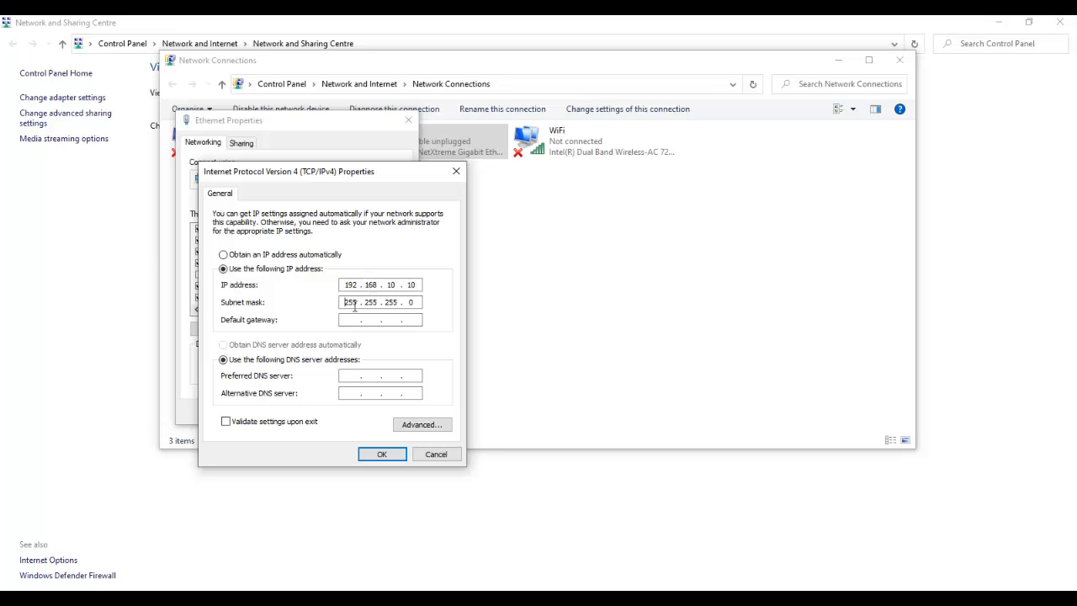
Step: Fill in the default gateway and DNS server addresses and apply the Ethernet adapter's IPv4 settings
double_click(392, 284)
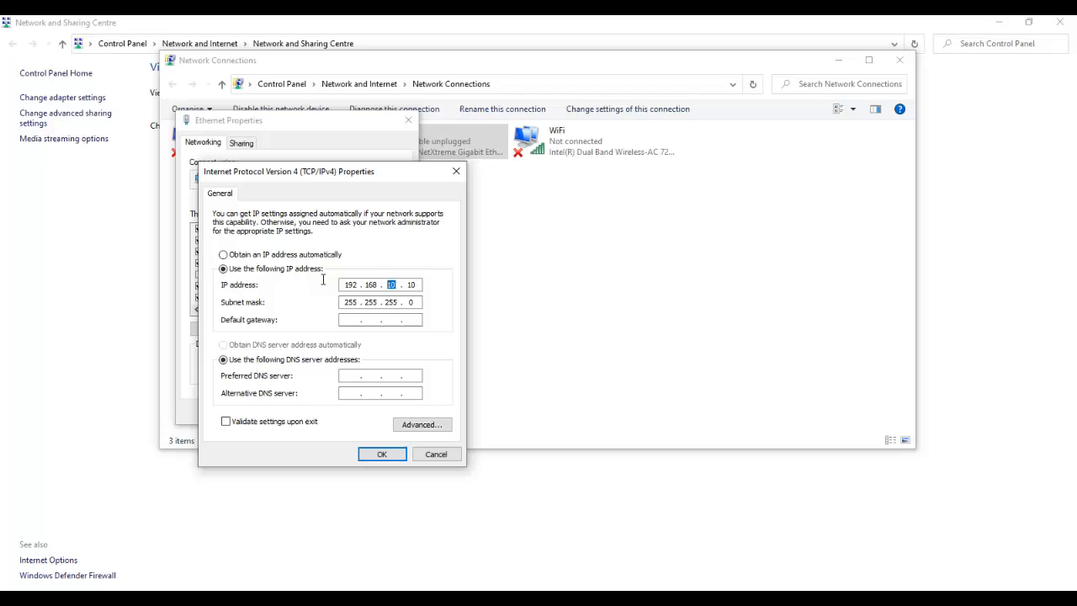
left_click(392, 303)
type("192 . ")
type("168")
type("8.8")
left_click(383, 454)
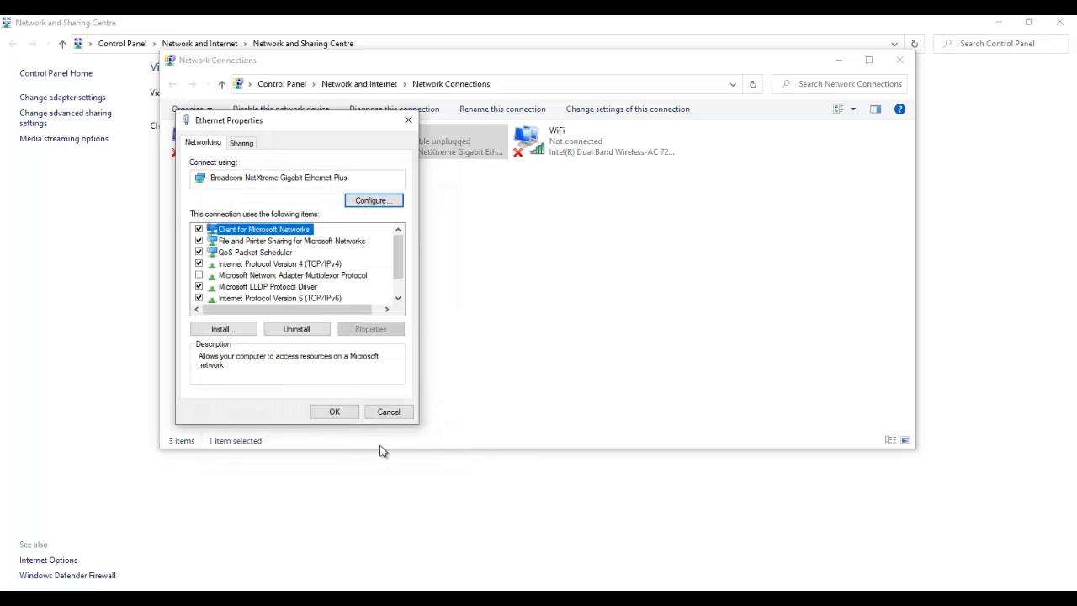
left_click(335, 411)
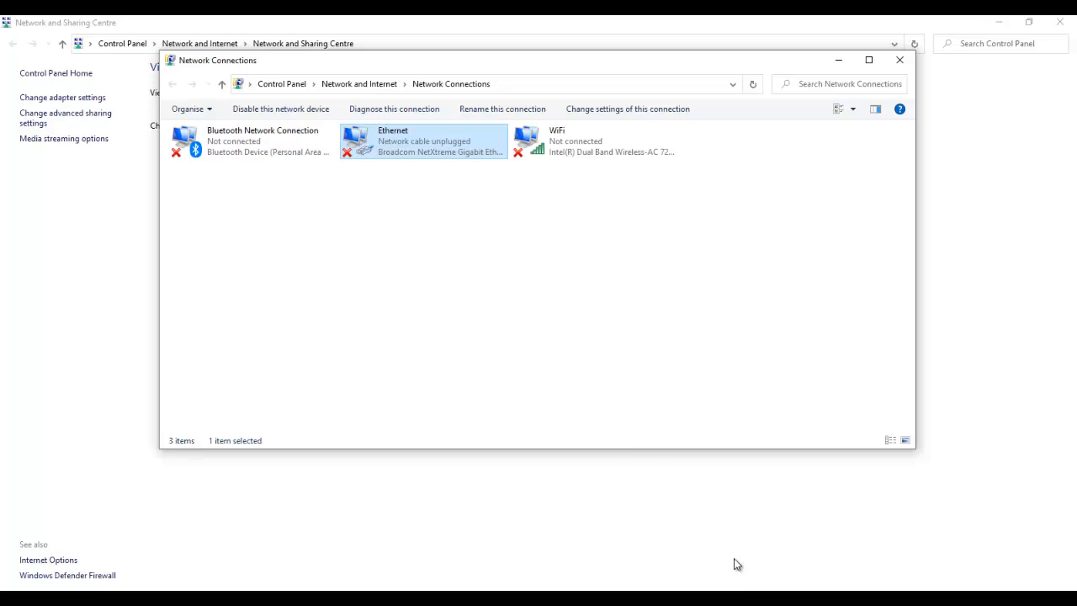
left_click(750, 599)
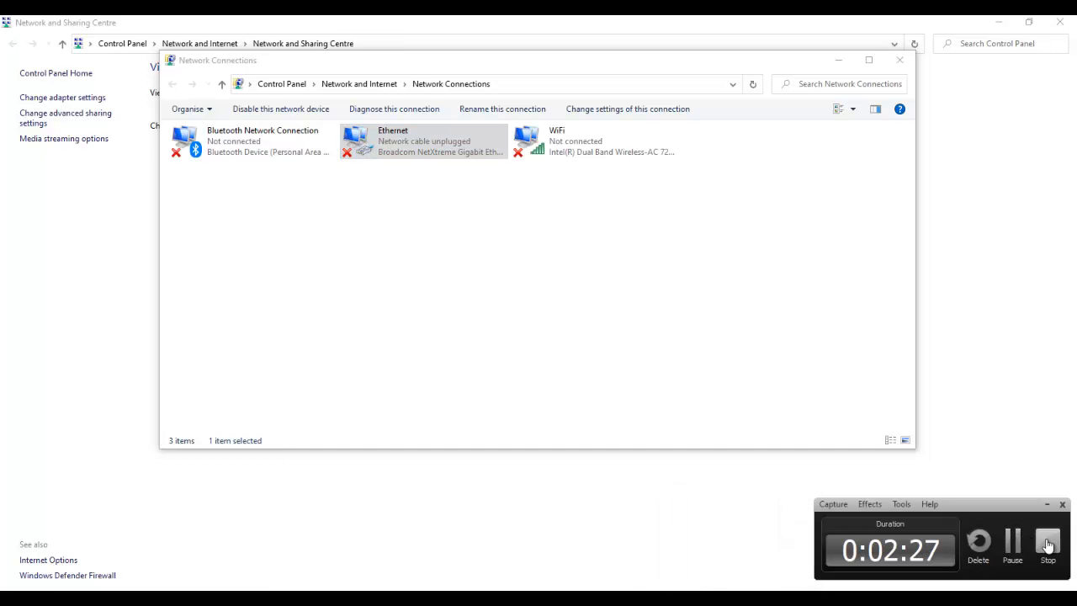
left_click(1013, 543)
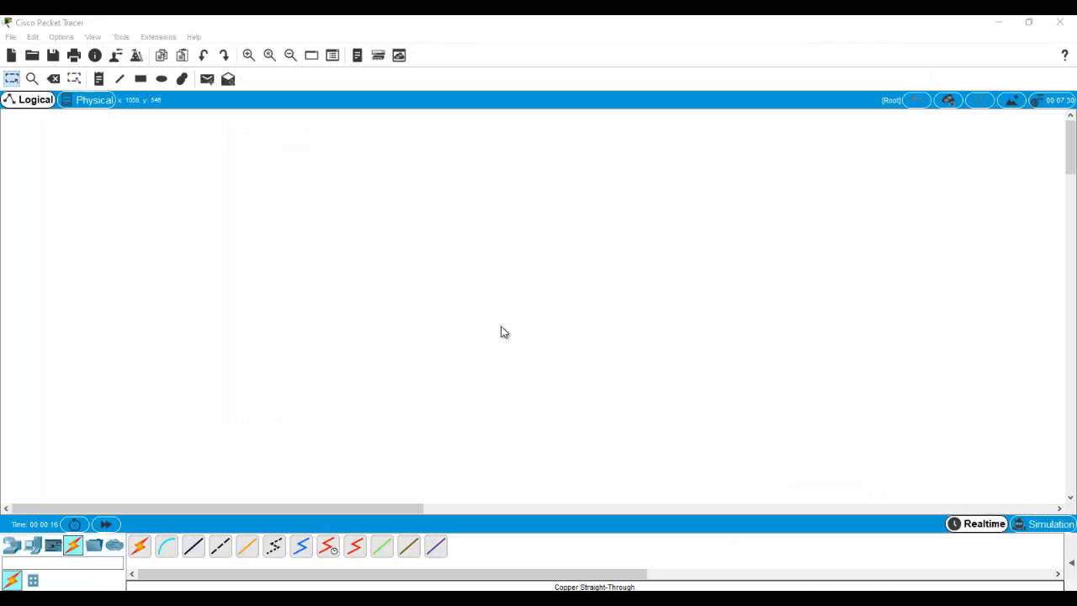
Step: Place four generic PCs in the workspace, one on each side of an empty centre
left_click(37, 547)
left_click(140, 547)
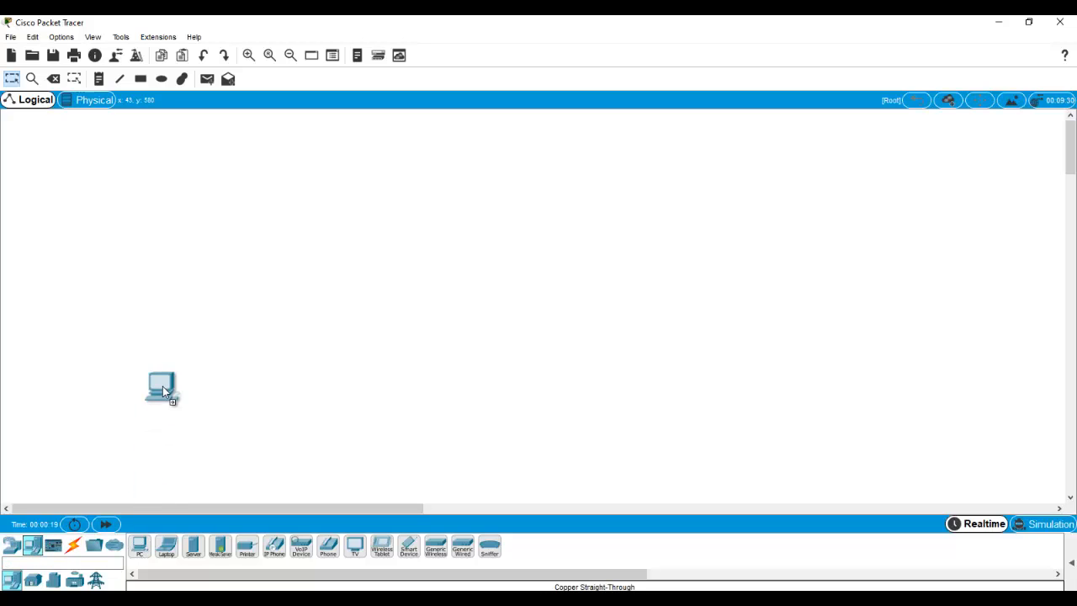
left_click(157, 324)
left_click(139, 547)
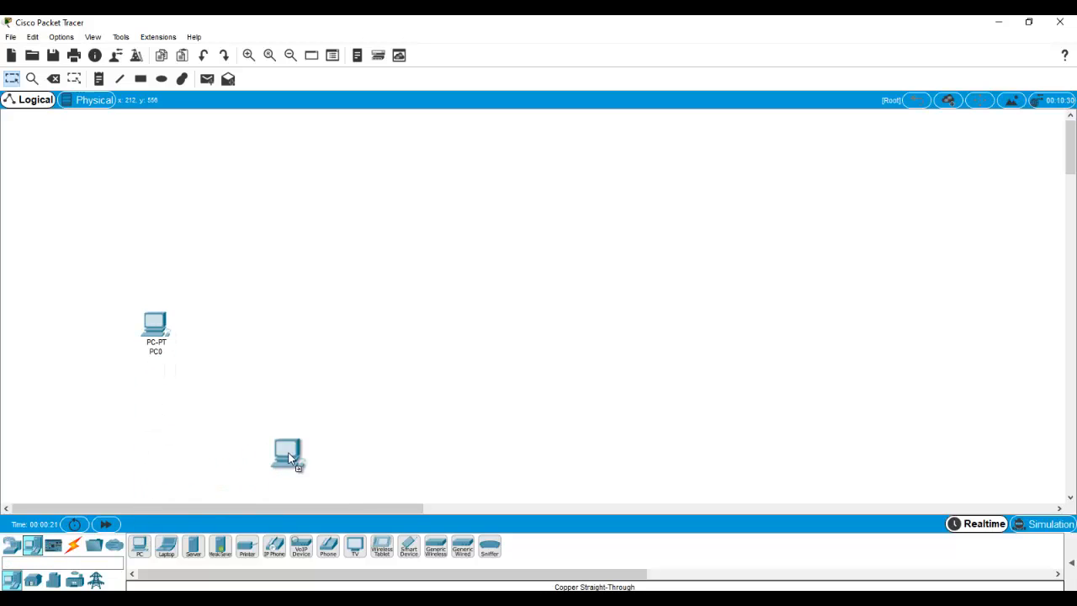
left_click(339, 437)
left_click(140, 547)
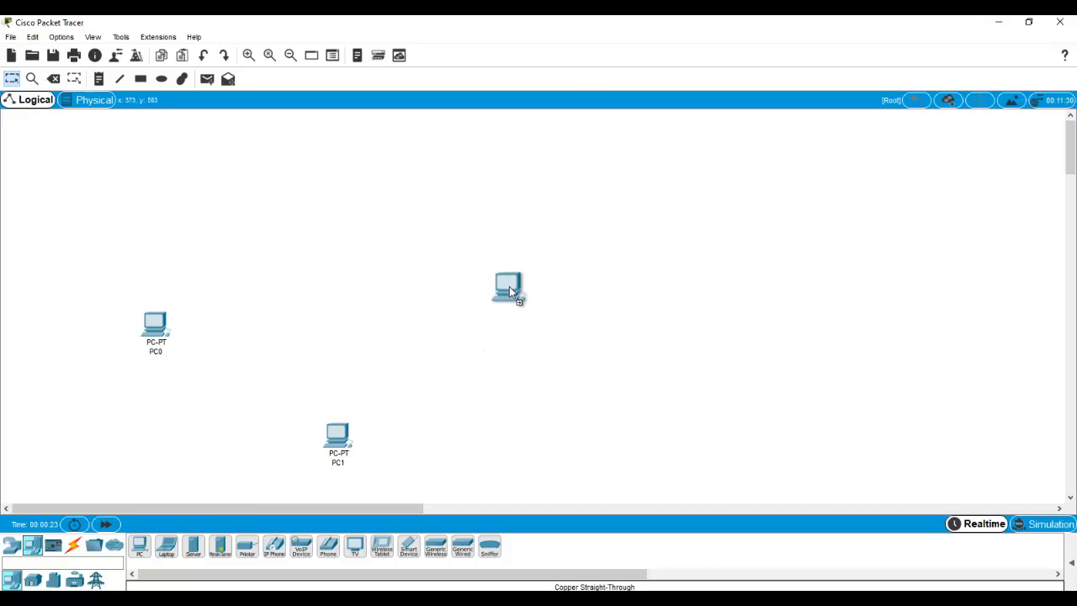
left_click(494, 311)
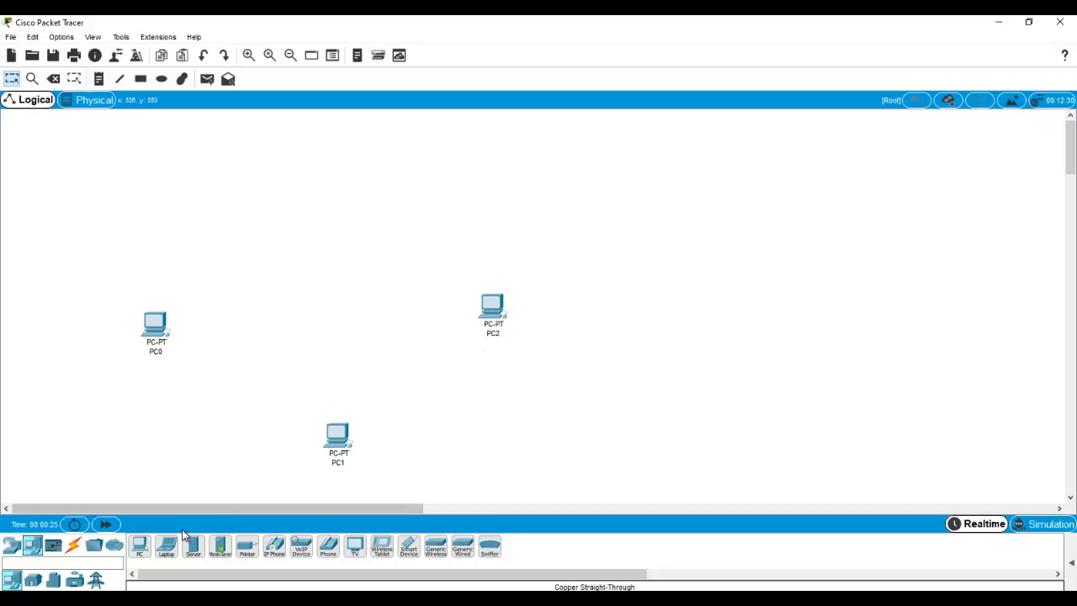
left_click(140, 551)
left_click(330, 199)
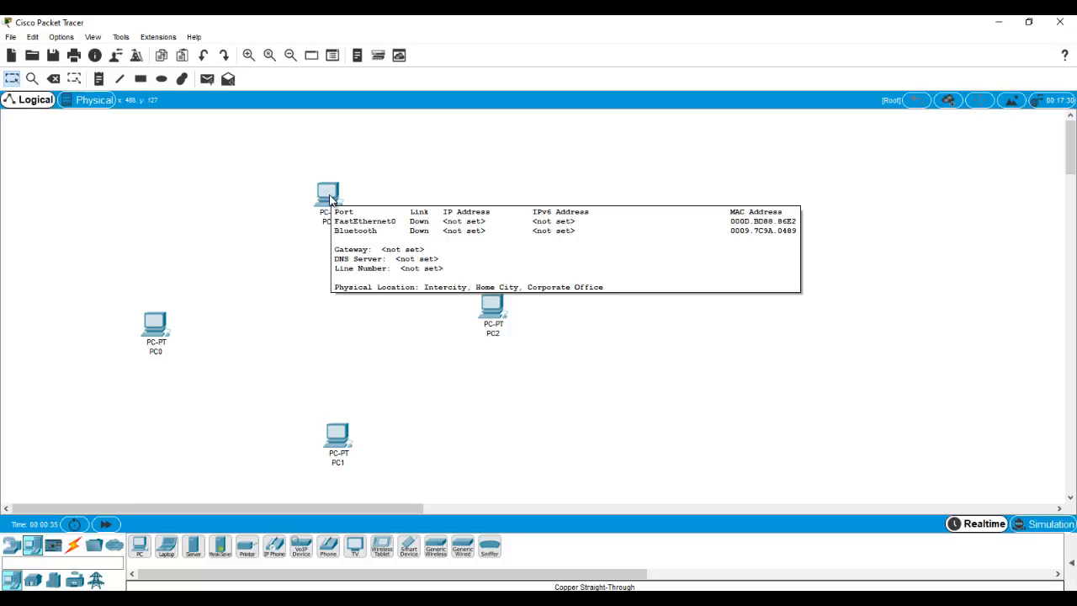
Step: Add a 2960 switch in the middle of the four PCs
left_click(13, 548)
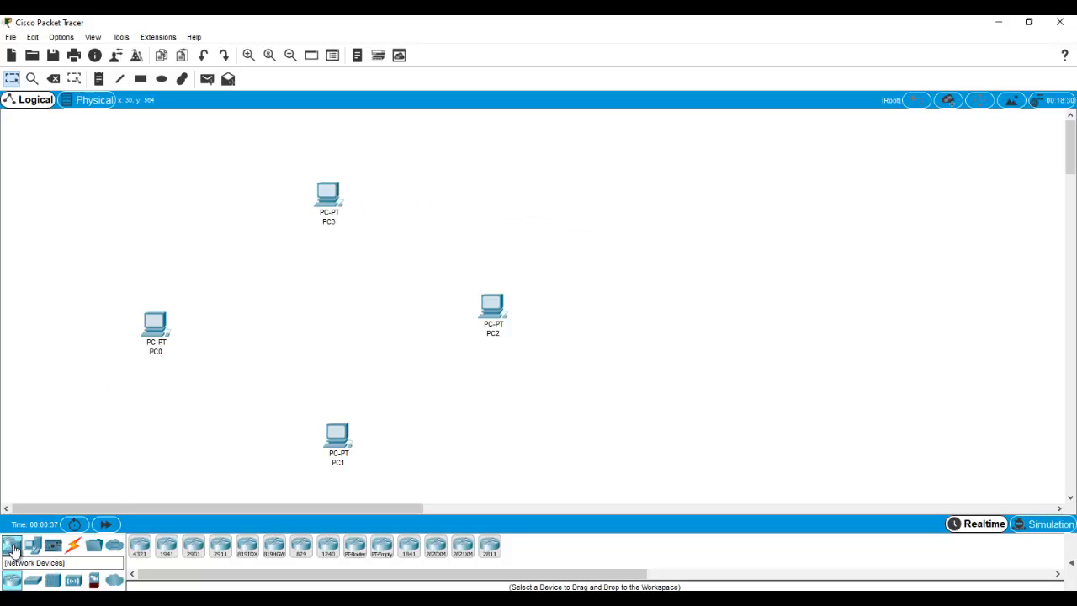
left_click(37, 586)
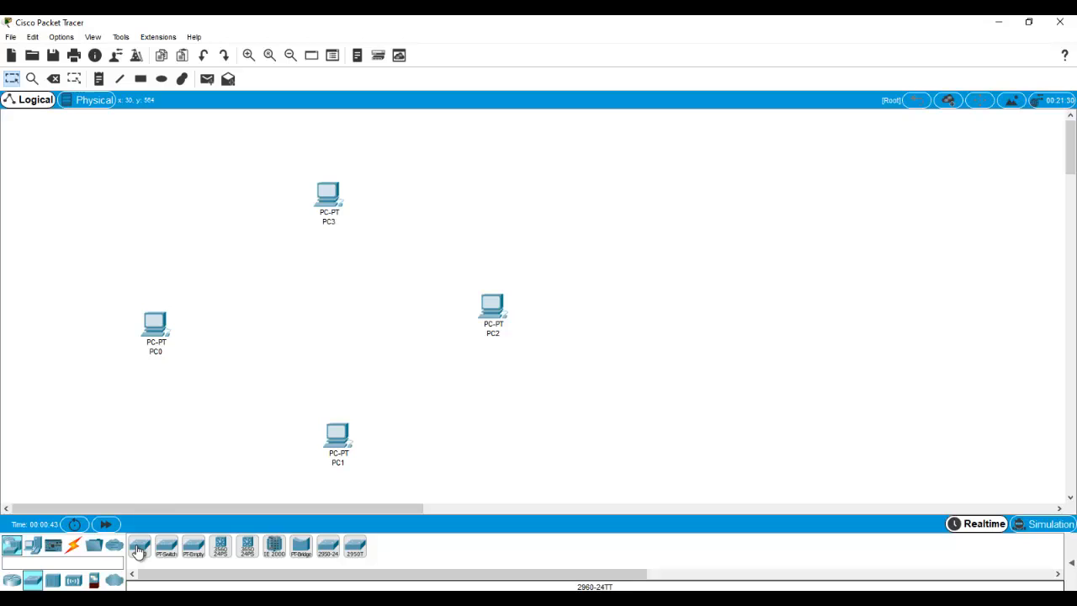
left_click_drag(138, 551, 225, 371)
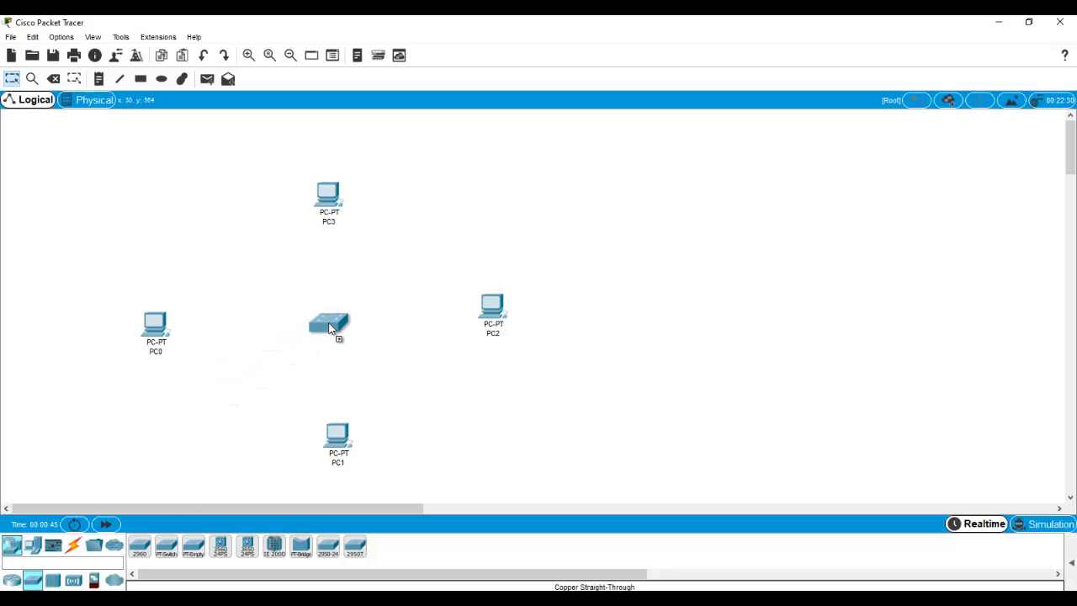
left_click_drag(329, 327, 330, 329)
Step: Connect PC0's FastEthernet0 port to the switch's FastEthernet0/1 port with a copper straight-through cable
left_click(74, 549)
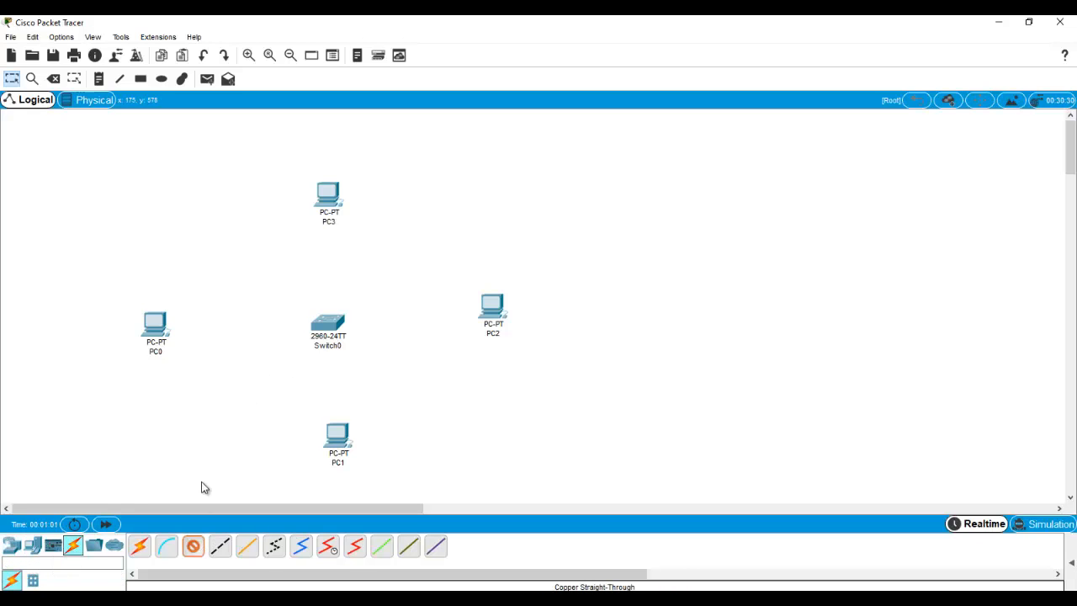
left_click(154, 325)
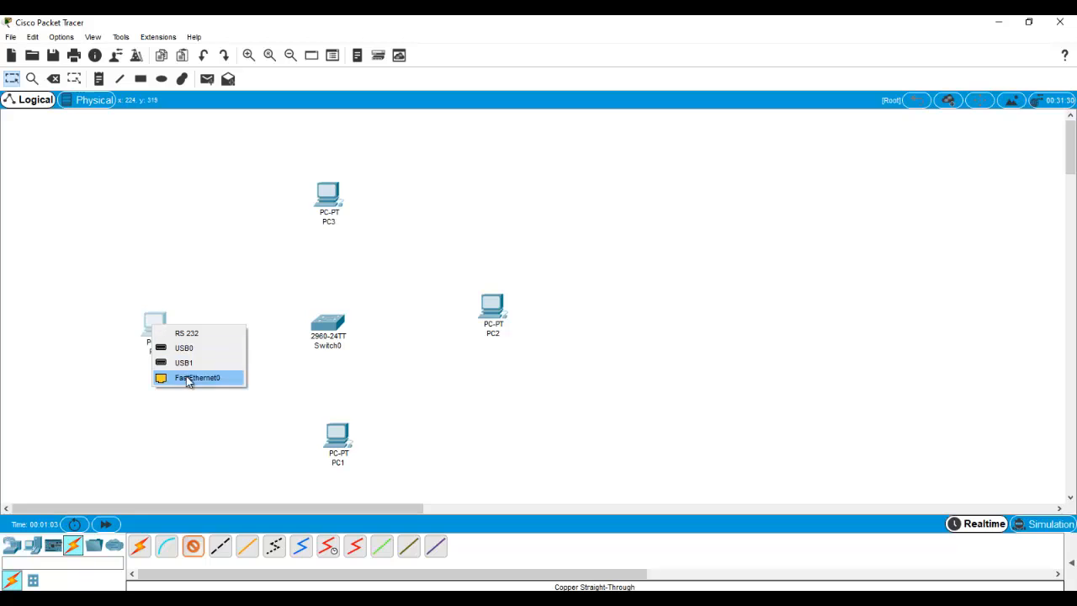
left_click(188, 378)
left_click(328, 326)
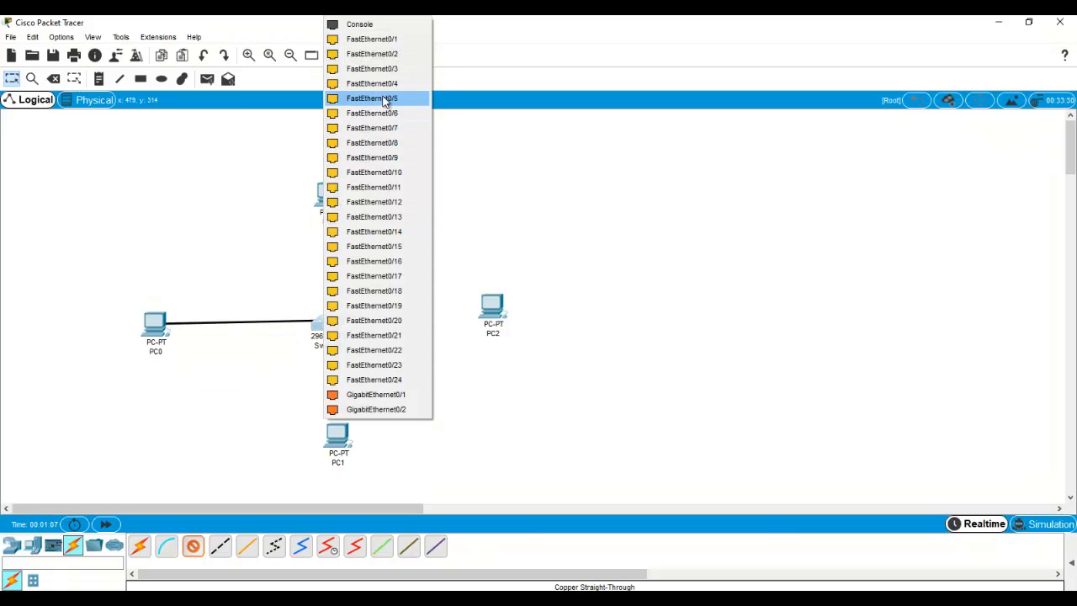
left_click(381, 39)
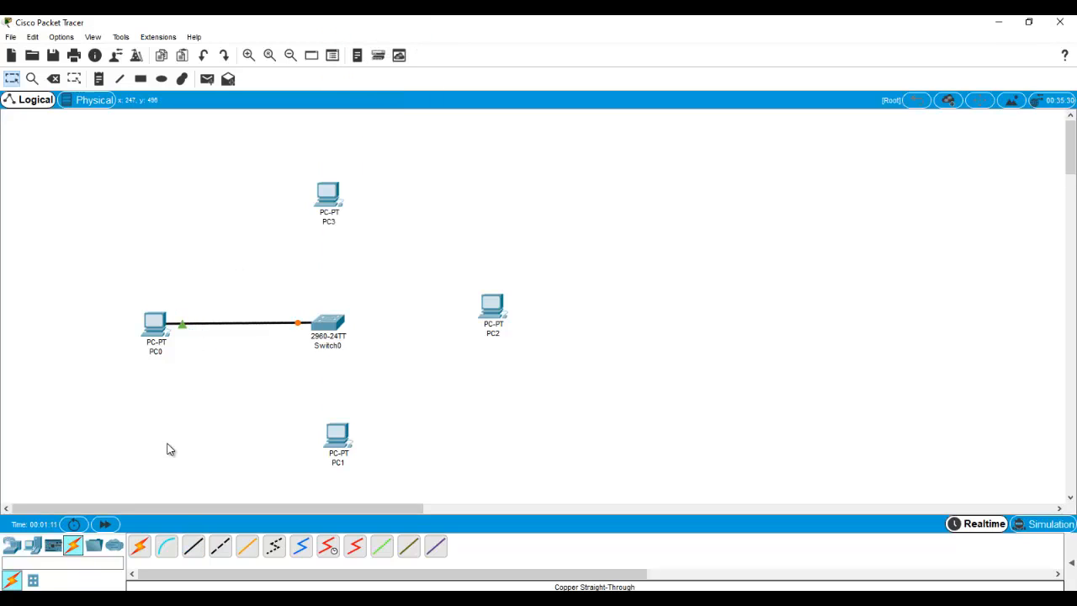
Step: Connect PC1's FastEthernet0 port to the switch's FastEthernet0/2 port with a copper straight-through cable
left_click(194, 545)
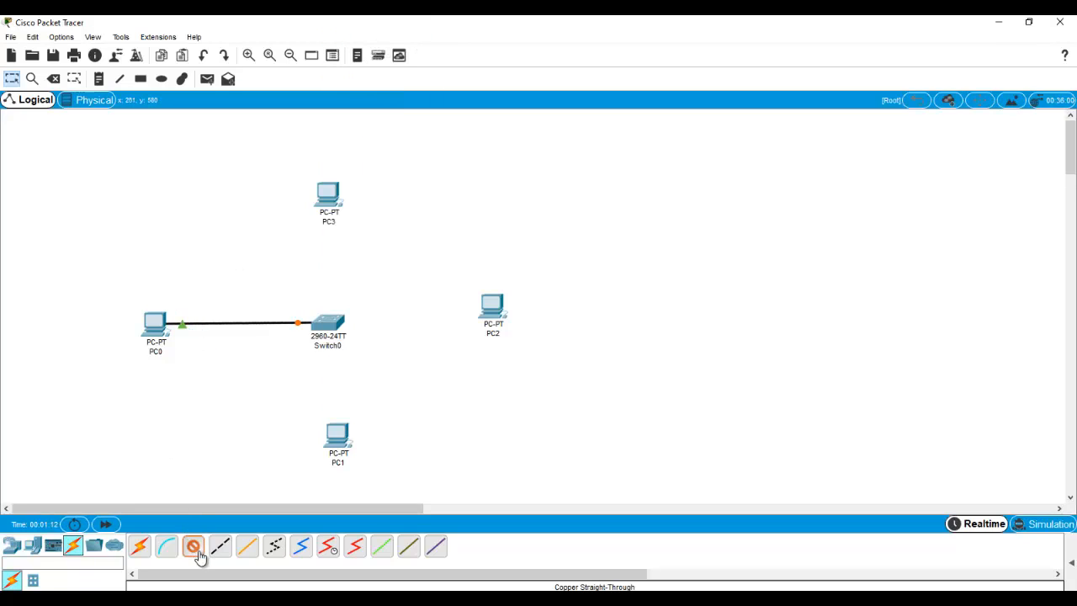
left_click(342, 435)
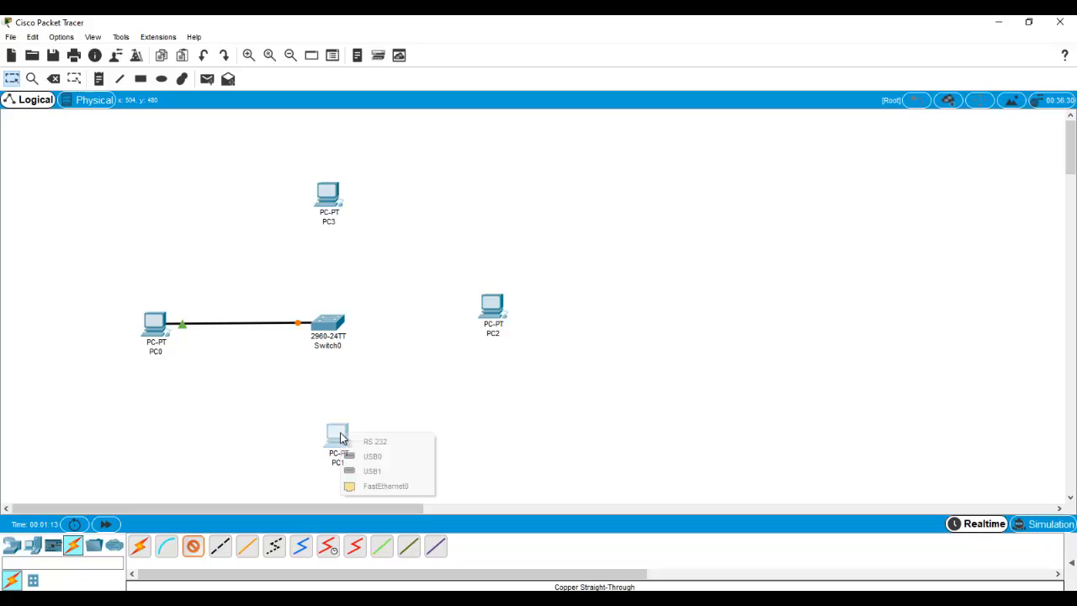
left_click(387, 486)
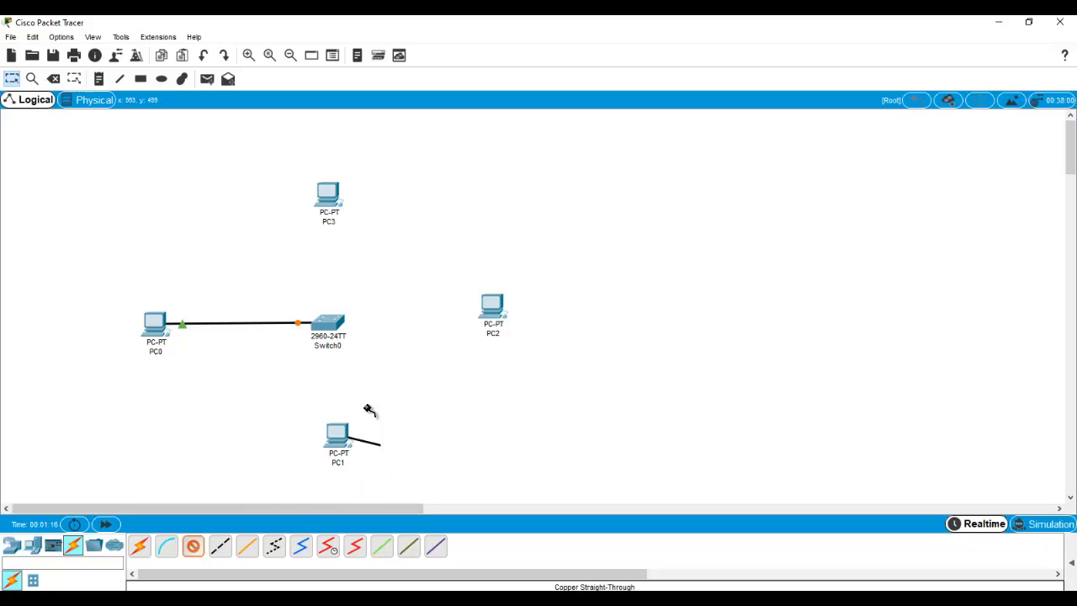
left_click(334, 325)
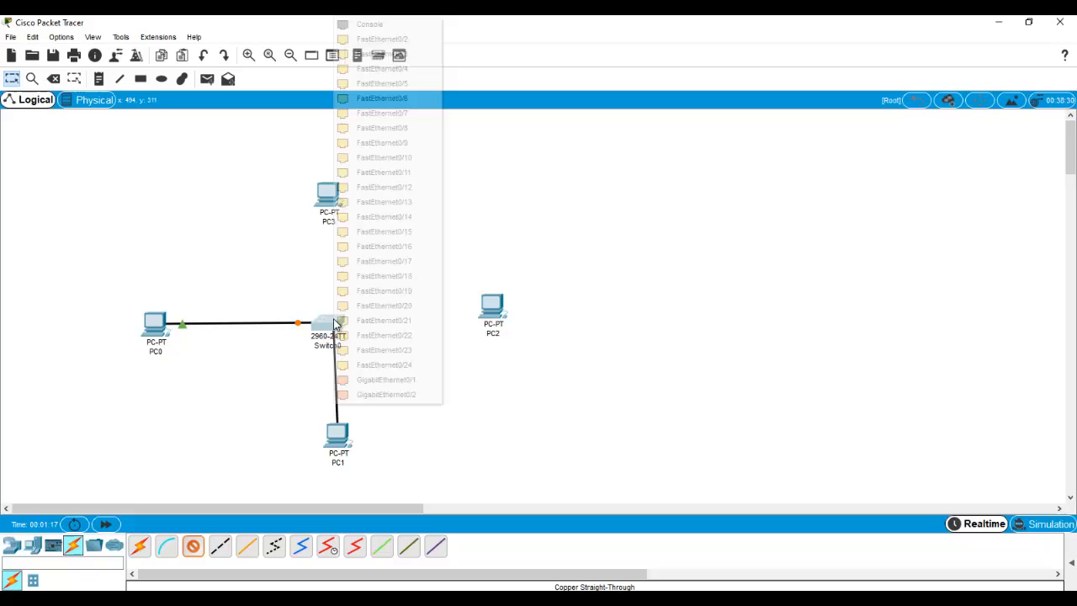
left_click(377, 39)
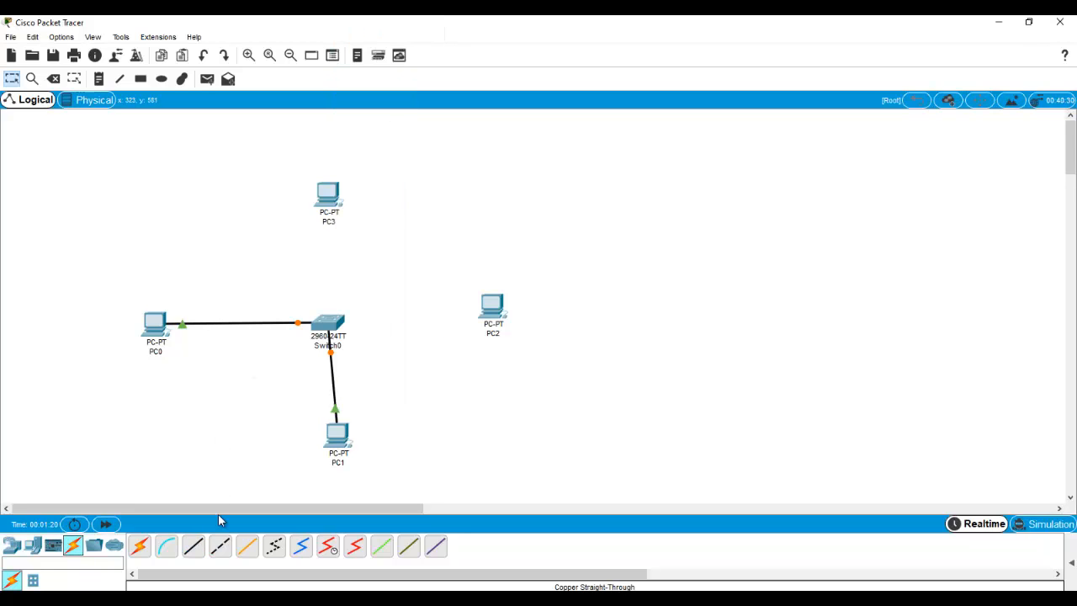
Step: Connect PC2's FastEthernet0 port to the switch's FastEthernet0/3 port with a copper straight-through cable
left_click(187, 554)
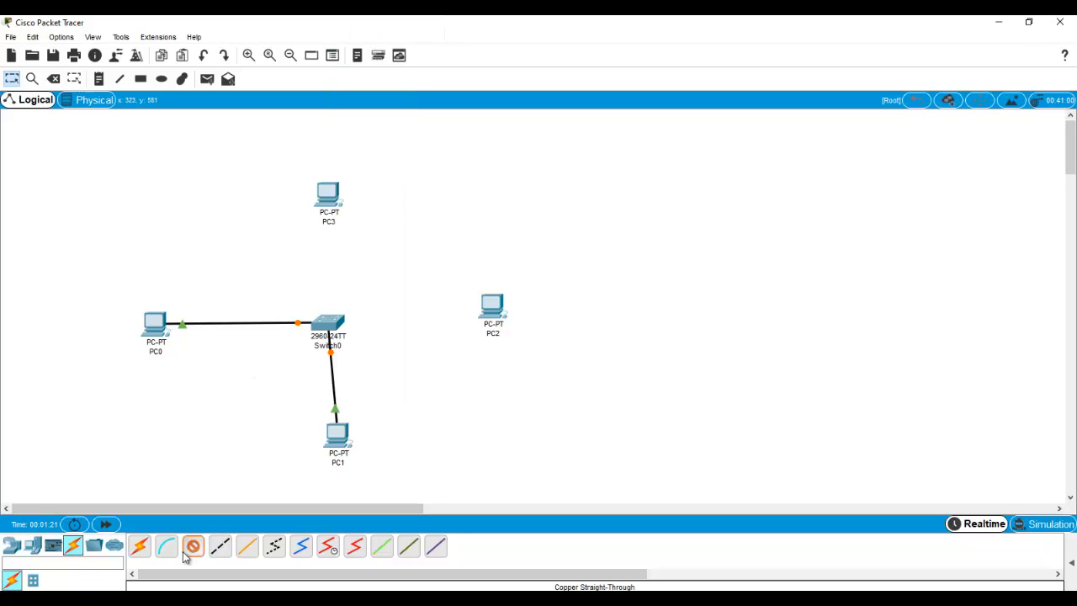
left_click(494, 312)
left_click(527, 367)
left_click(341, 325)
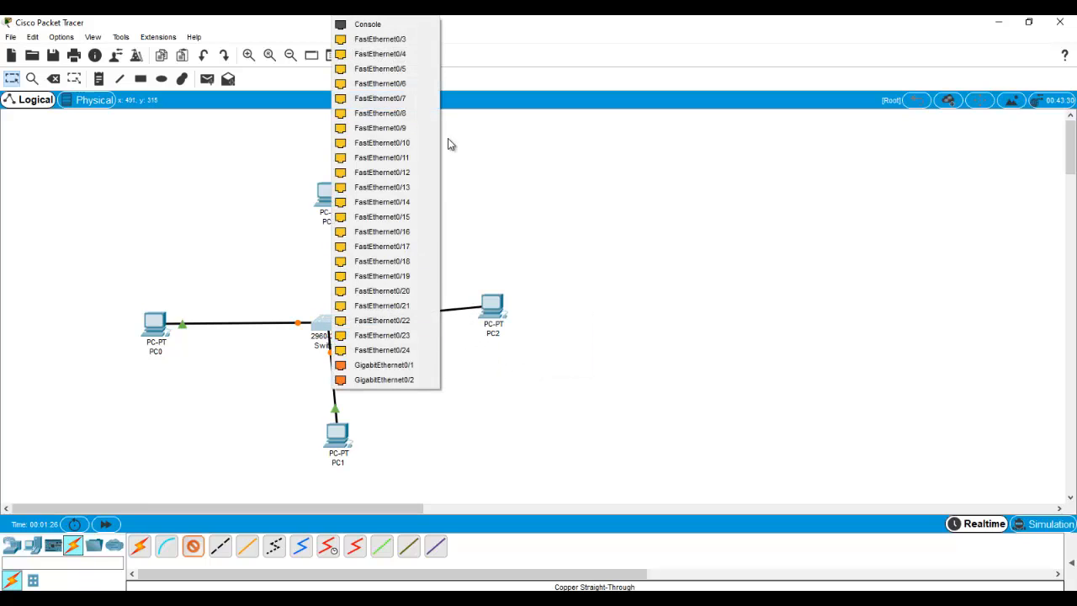
left_click(406, 39)
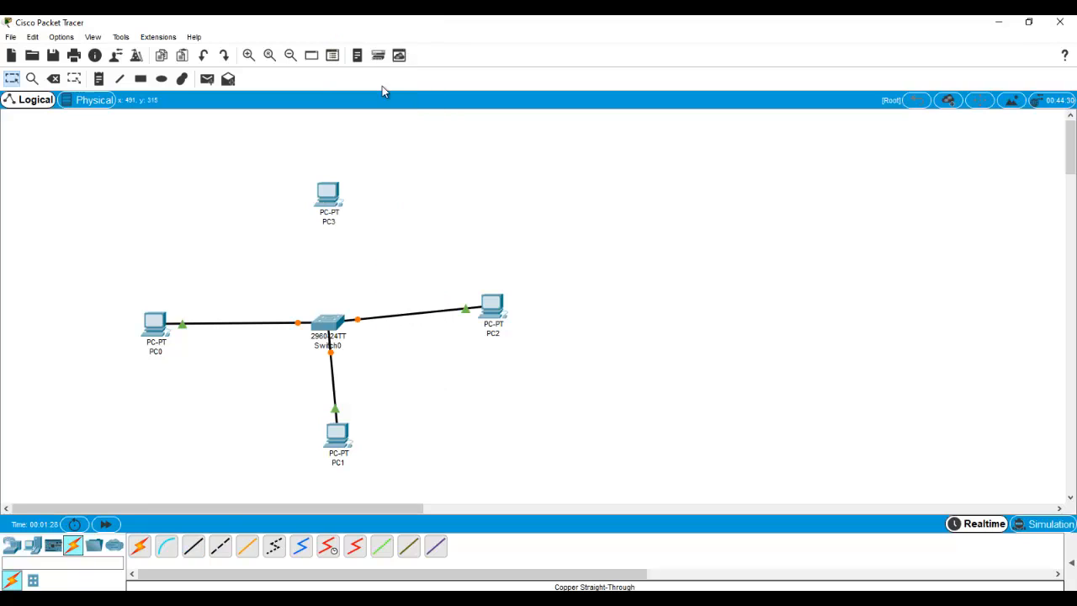
Step: Connect PC3's FastEthernet0 port to the switch's FastEthernet0/4 port with a copper straight-through cable
left_click(194, 547)
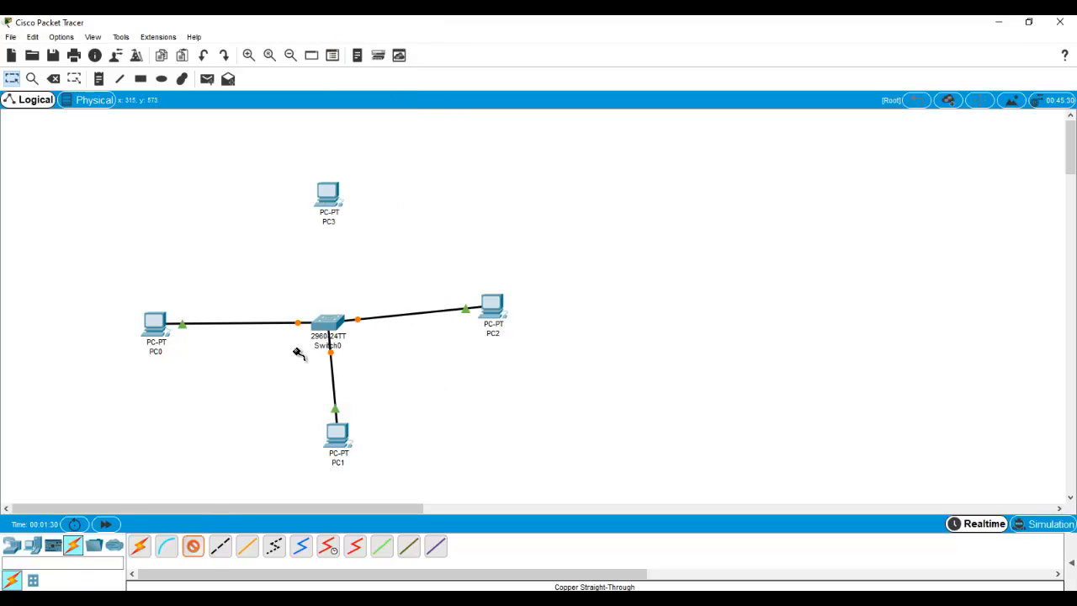
left_click(327, 200)
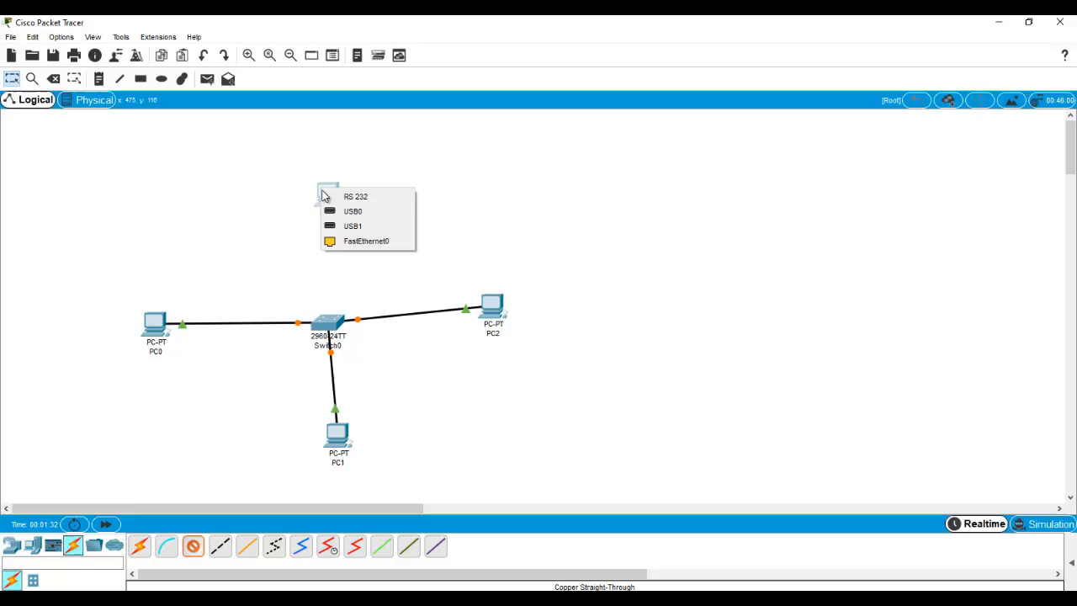
left_click(372, 249)
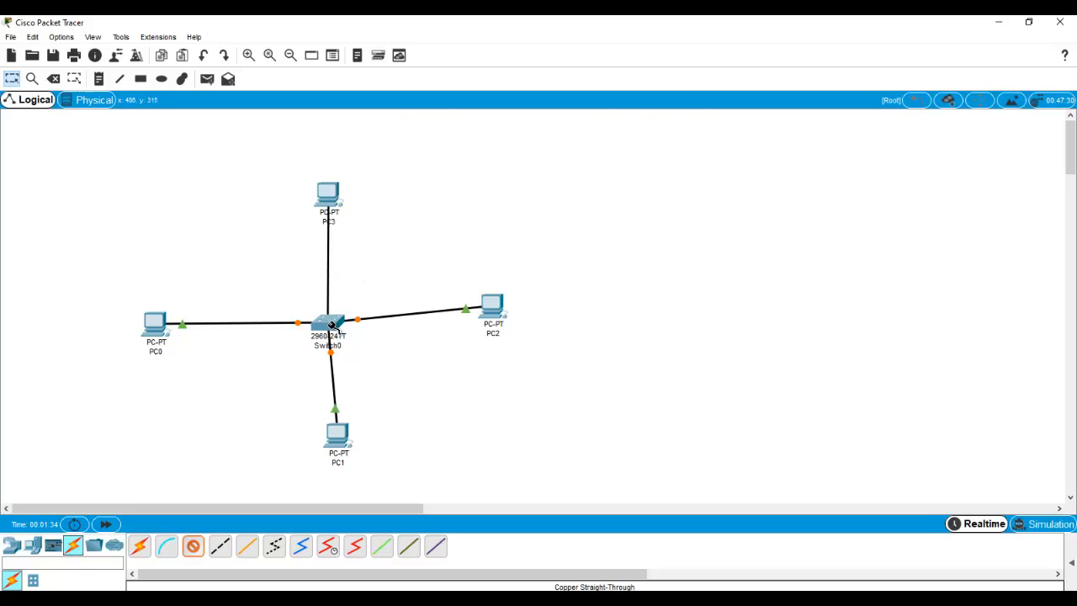
mouse_move(330, 324)
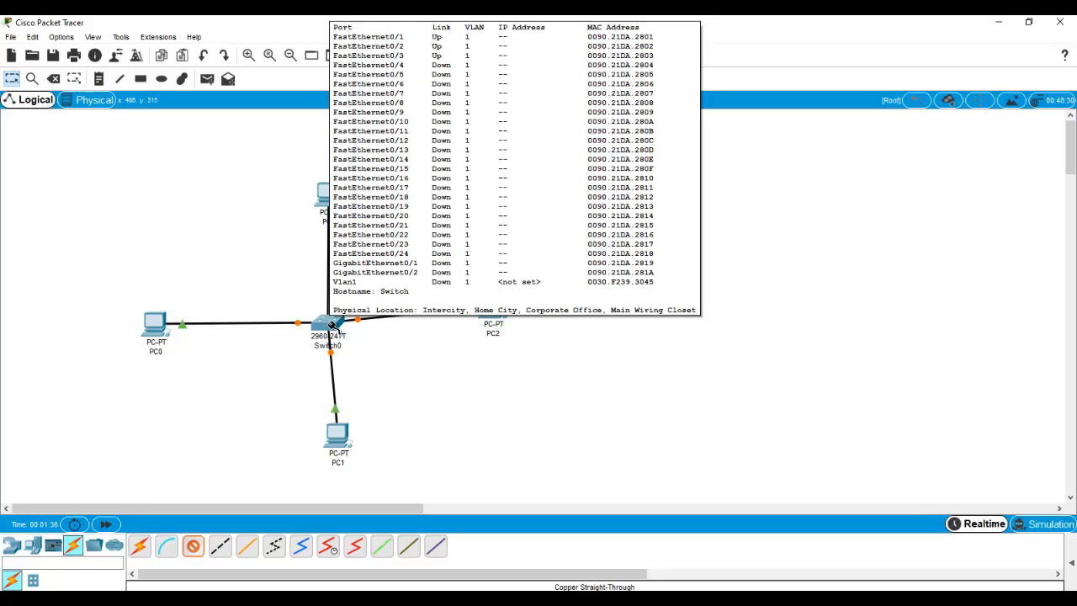
left_click(331, 325)
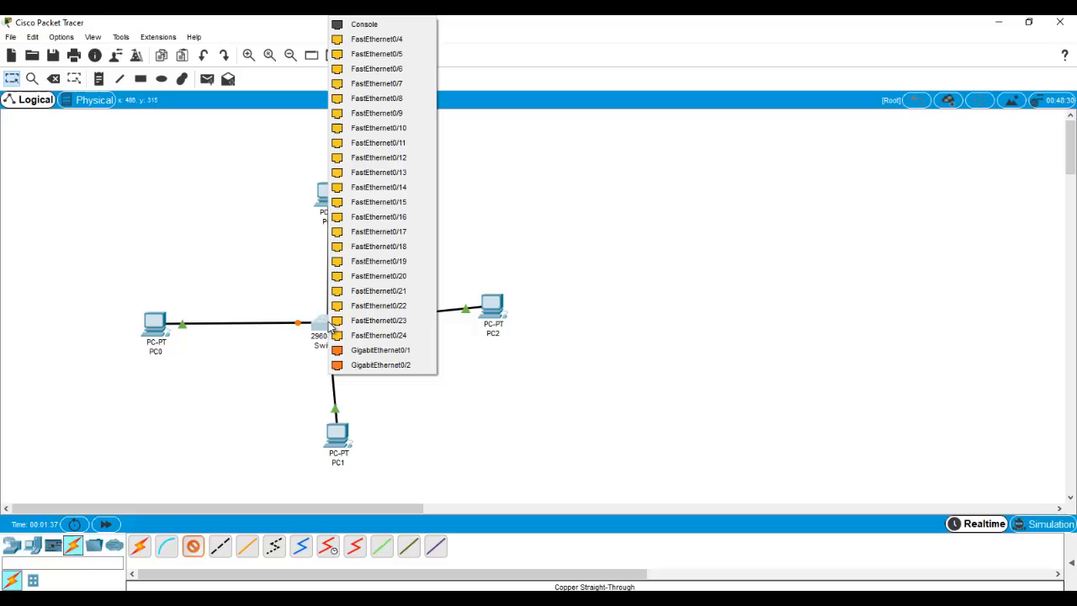
left_click(380, 40)
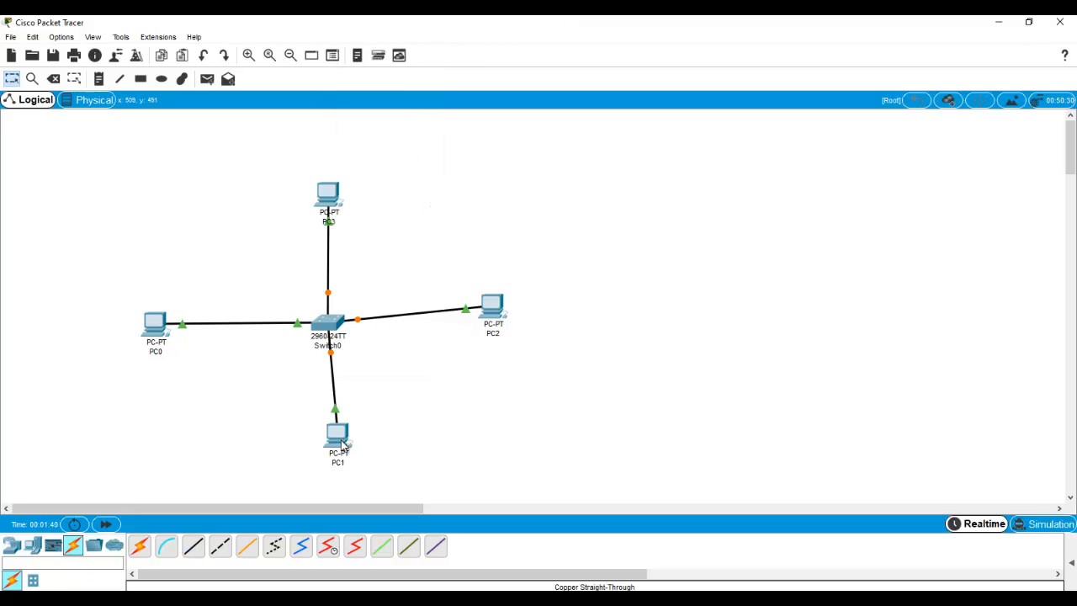
Step: Tidy the layout by moving PC1 straight below the switch and PC0 slightly closer to it
left_click_drag(342, 443, 333, 435)
left_click(155, 326)
left_click(238, 298)
left_click_drag(152, 323, 173, 317)
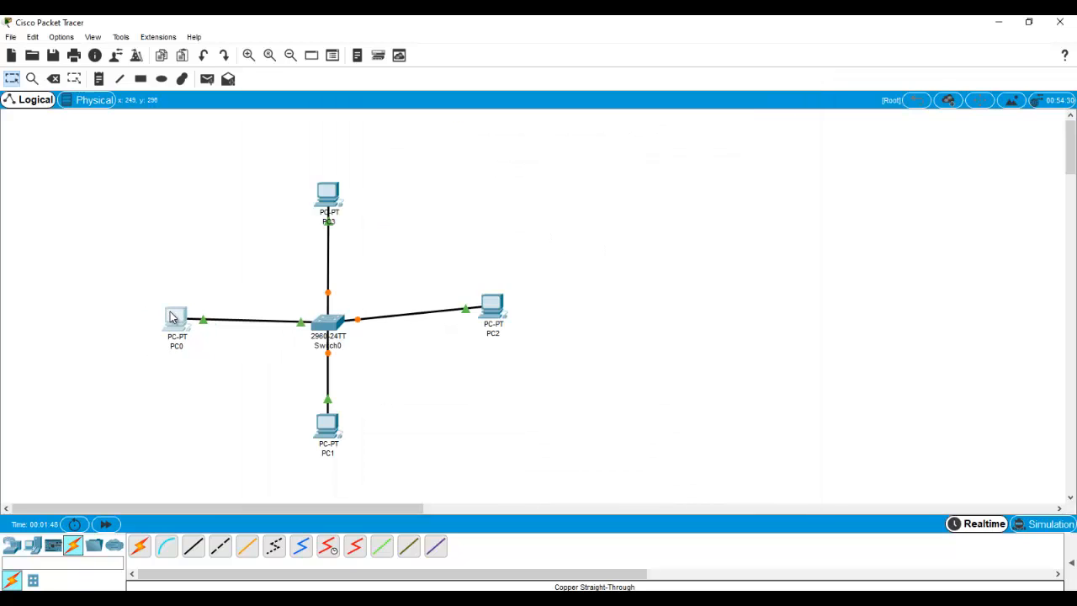
Step: Assign PC0 the static IP address 192.168.10.10 with subnet mask 255.255.255.0 and close its settings
left_click(179, 324)
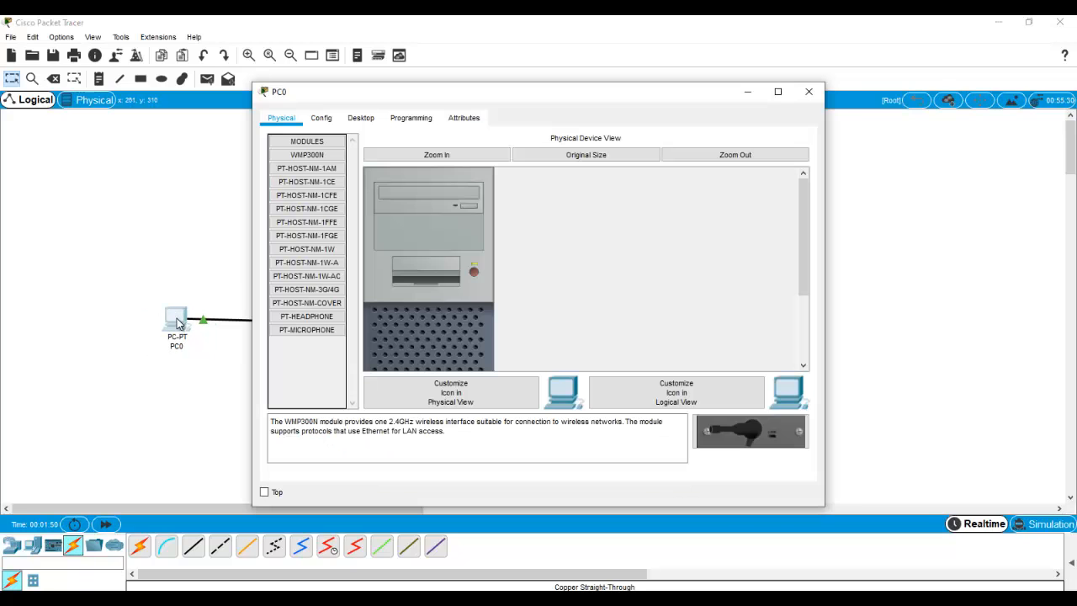
left_click(368, 124)
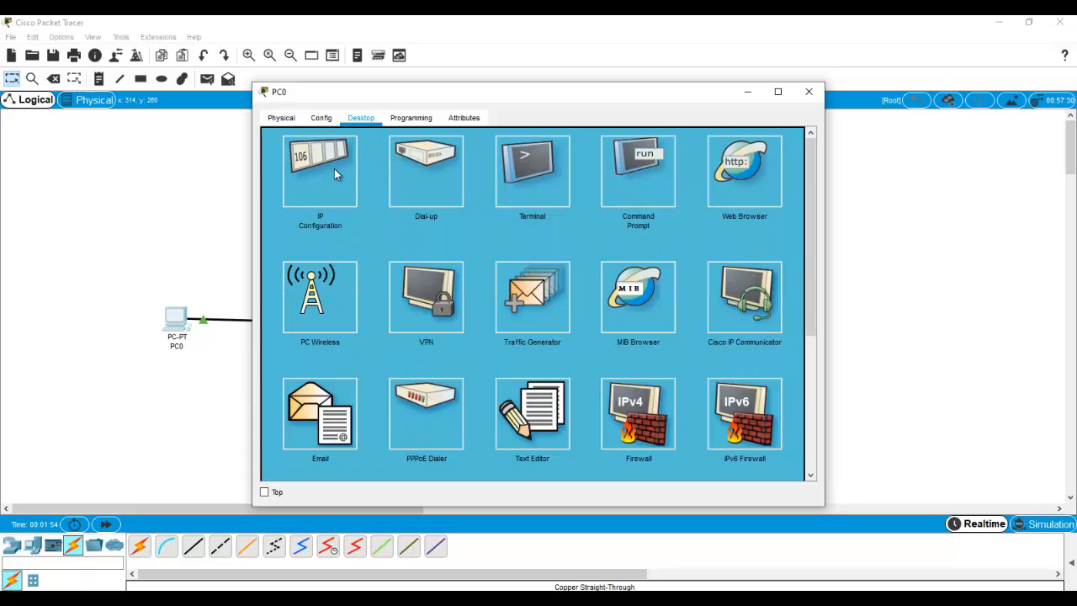
left_click(333, 174)
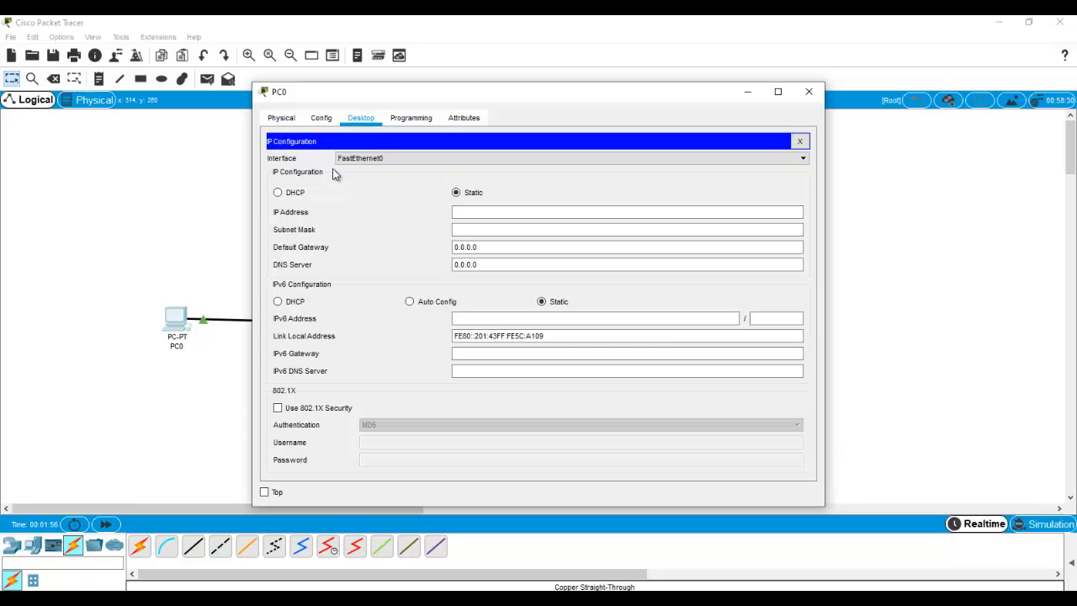
left_click(477, 214)
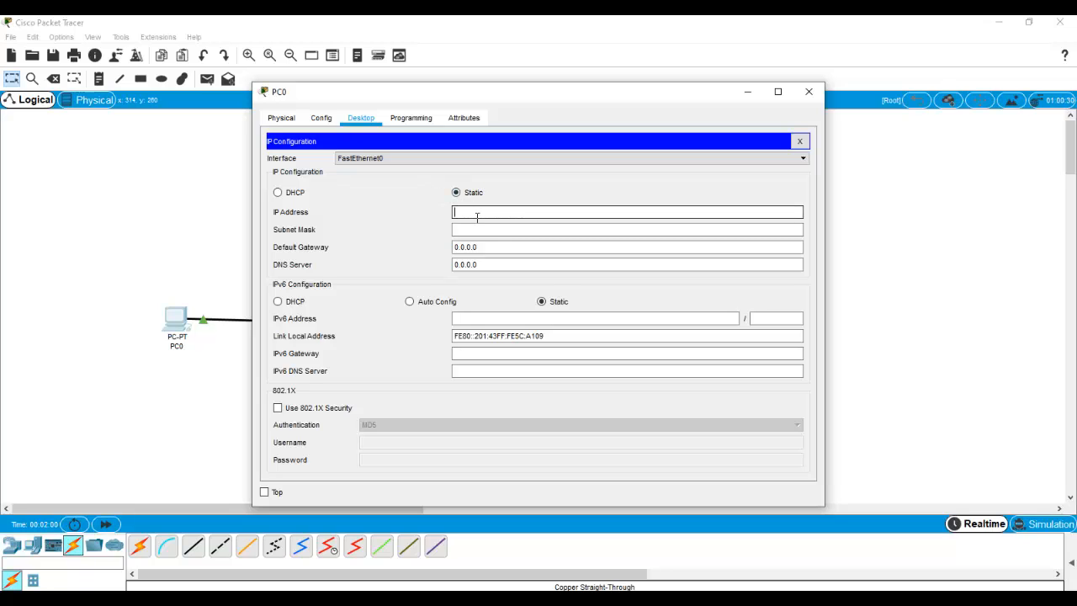
type("192.168.")
type("10.10")
left_click(519, 225)
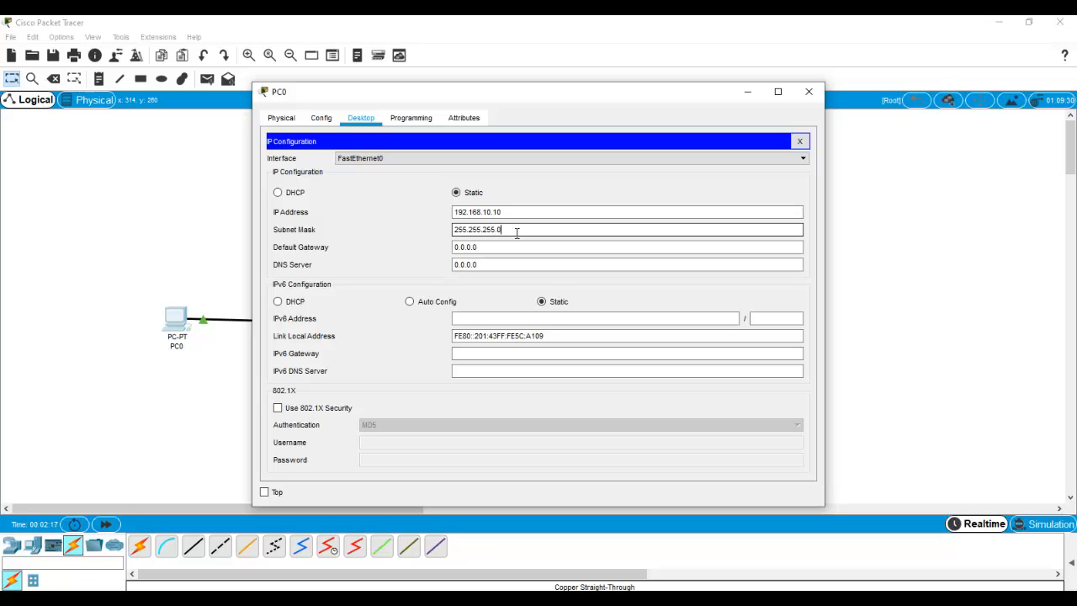
left_click(809, 92)
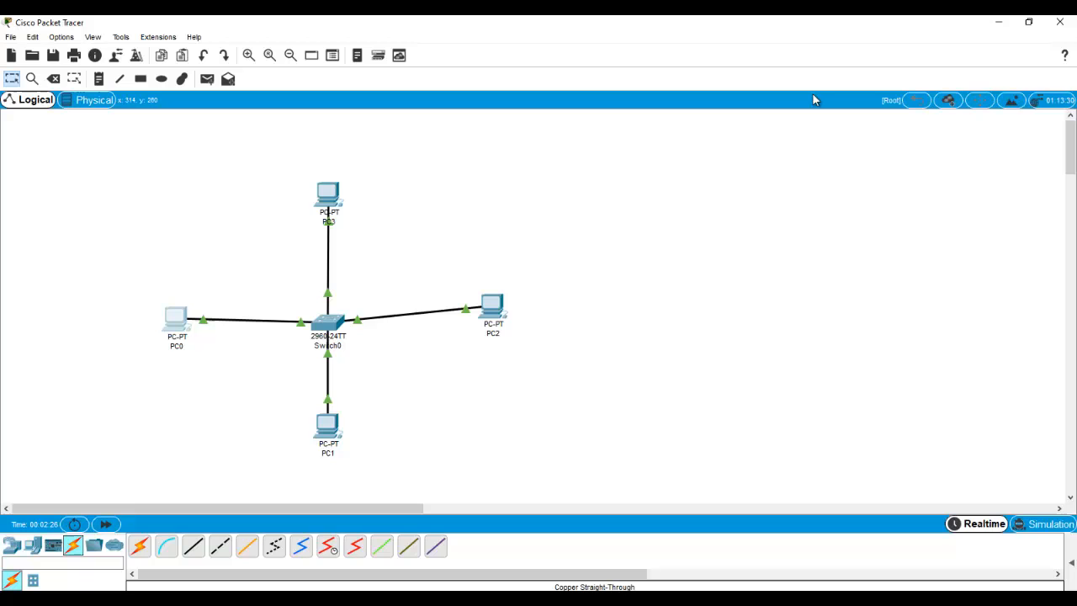
Step: Assign PC1 the static IP address 192.168.10.20 with subnet mask 255.255.255.0 and close its settings
double_click(332, 433)
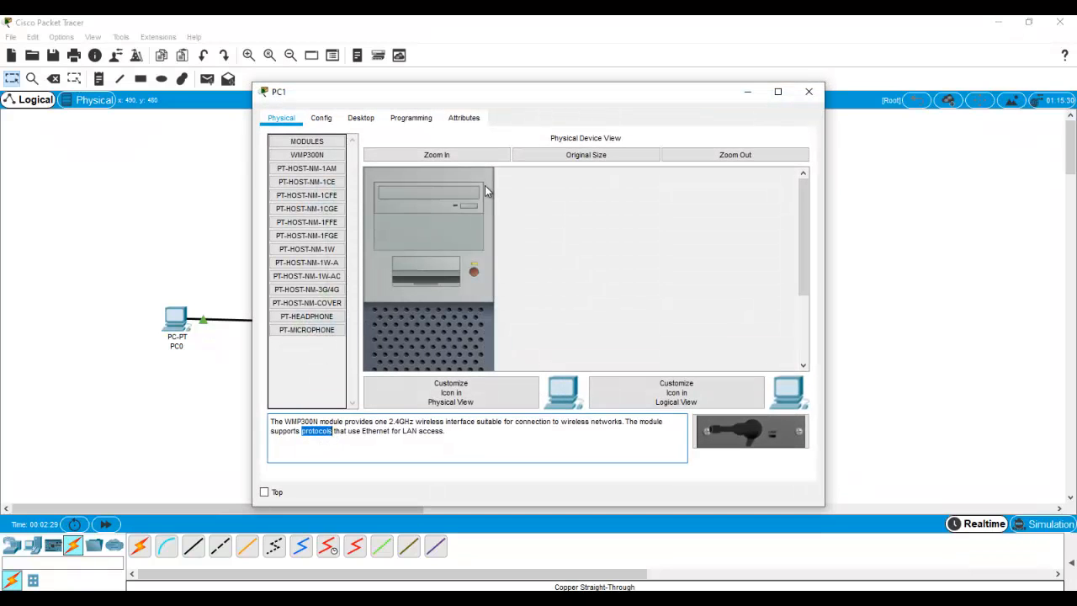
left_click(367, 121)
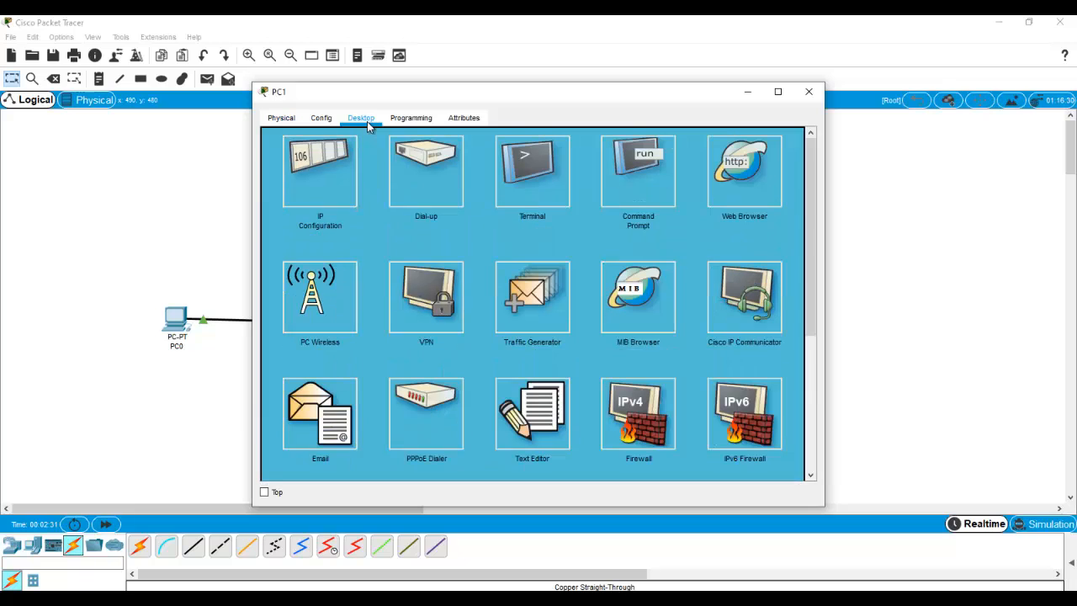
left_click(326, 158)
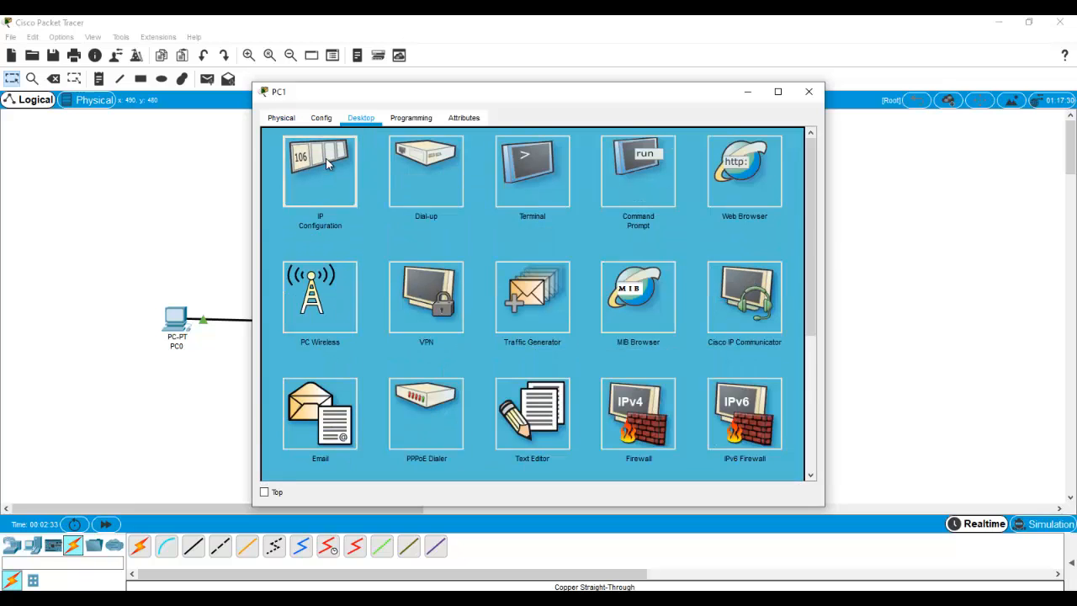
left_click(505, 212)
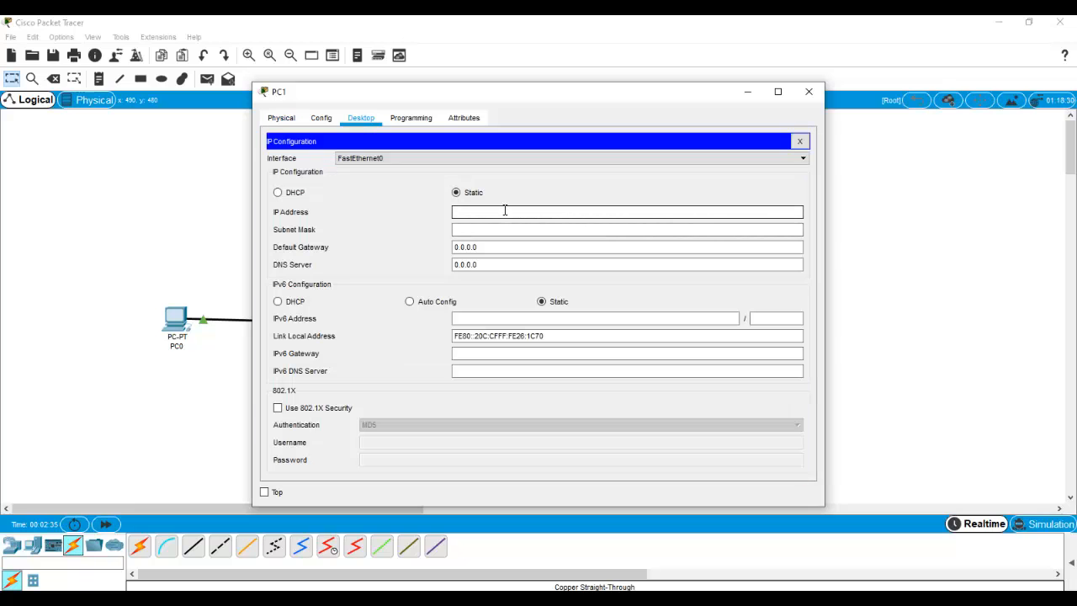
type("192.168.10.20")
left_click(517, 228)
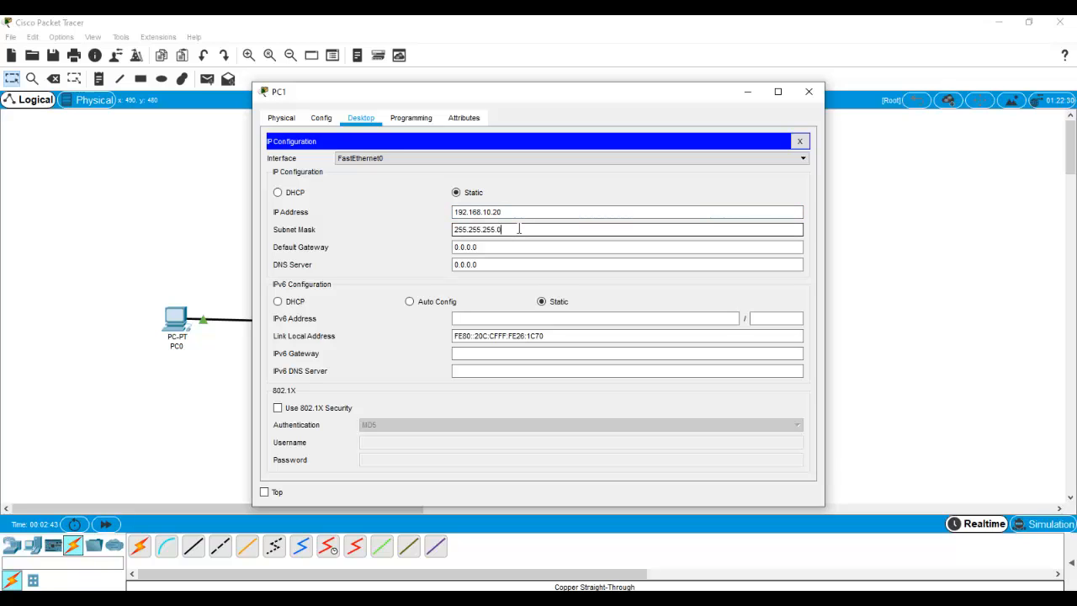
left_click(810, 91)
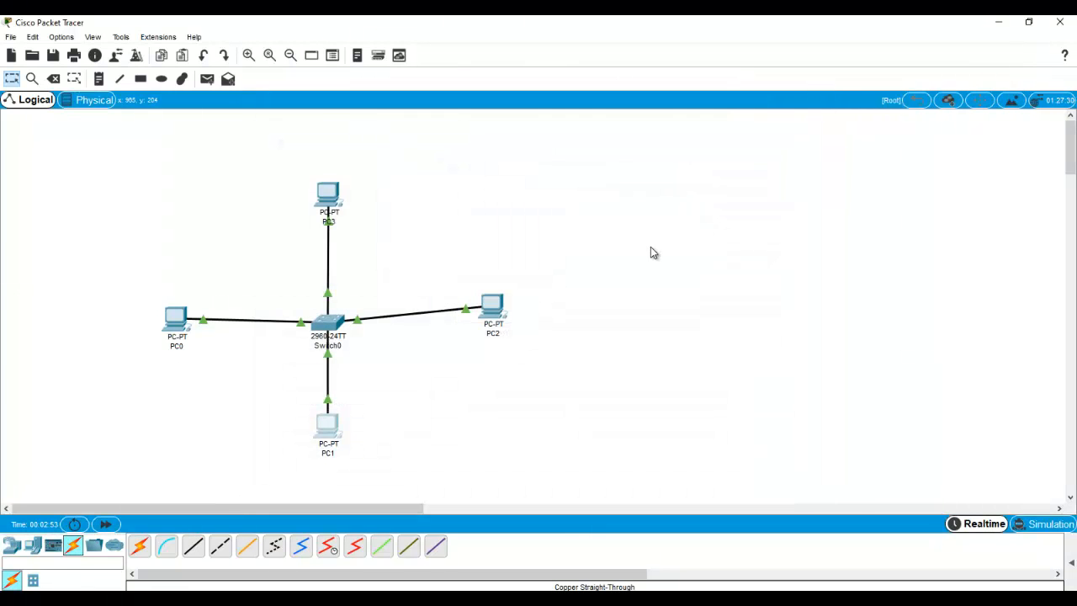
Step: Assign PC2 the static IP address 192.168.10.30 with subnet mask 255.255.255.0 and close its settings
left_click(495, 311)
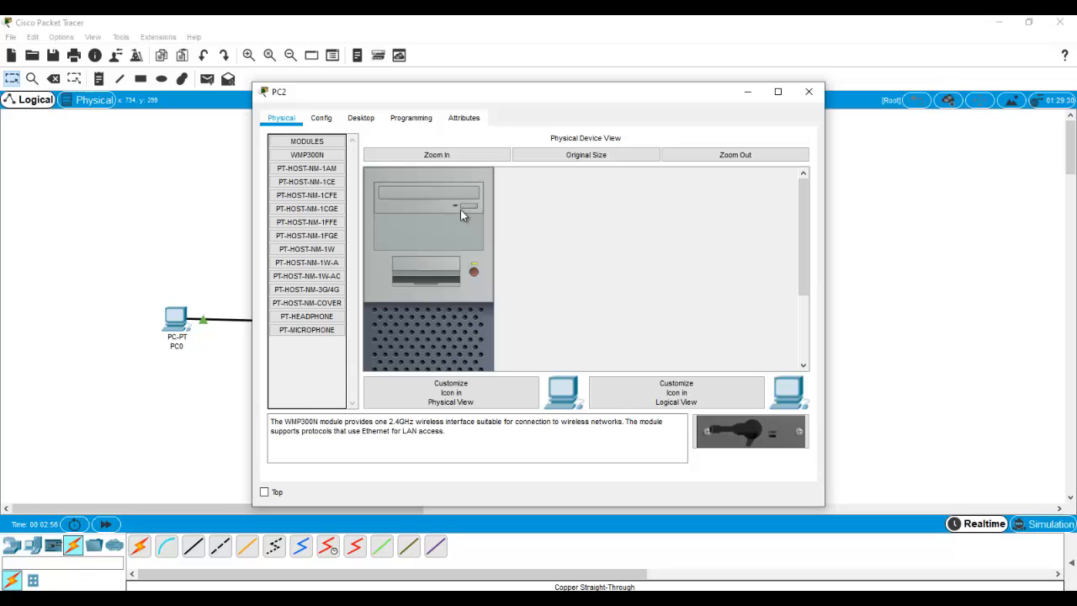
left_click(359, 119)
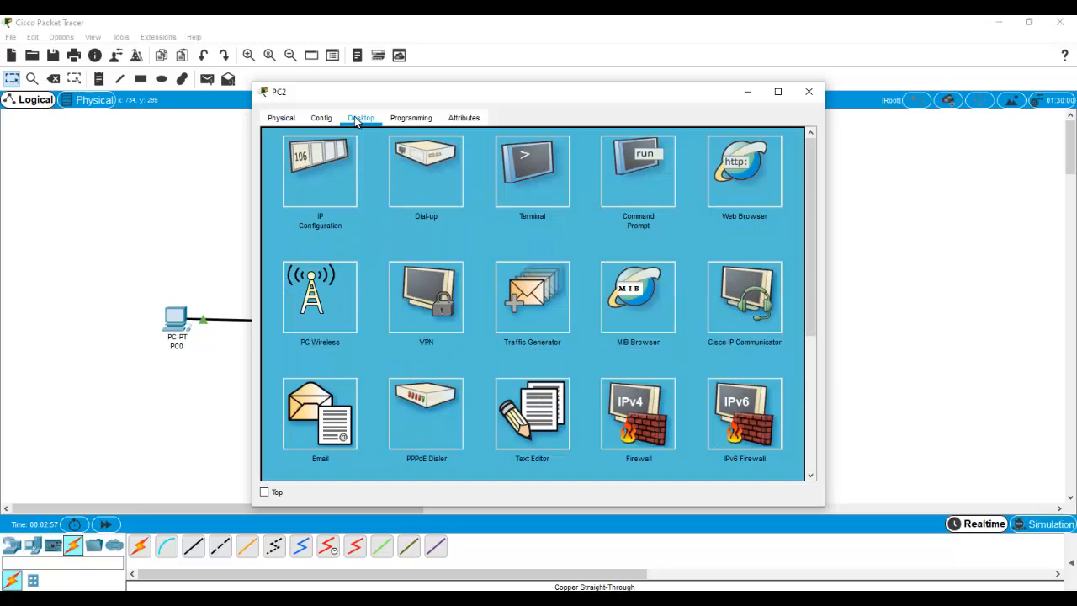
left_click(336, 162)
left_click(469, 208)
type("192.16")
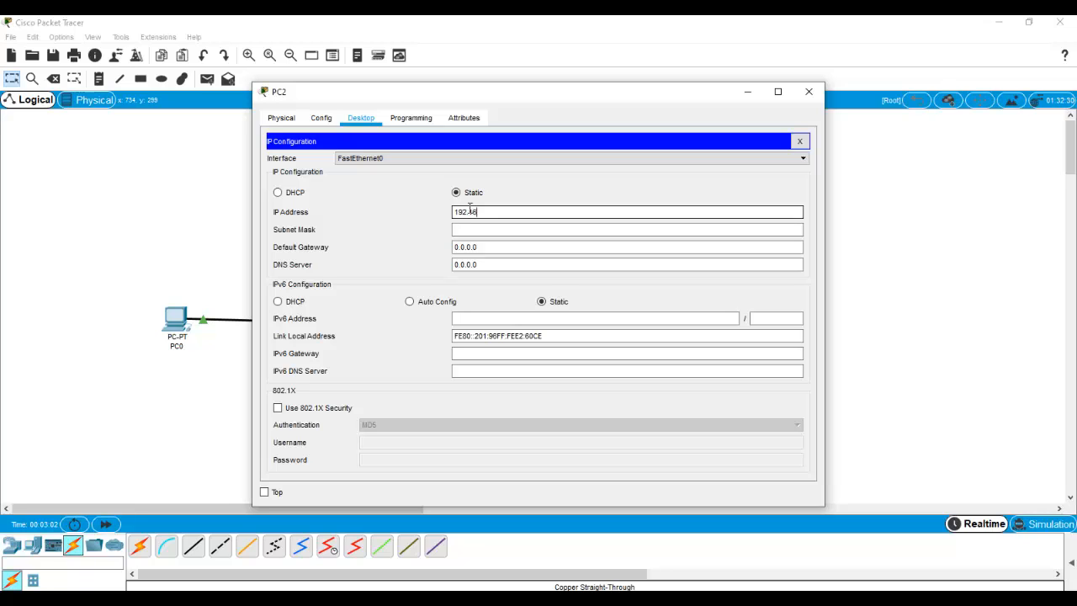
type("8.10.30")
left_click(518, 228)
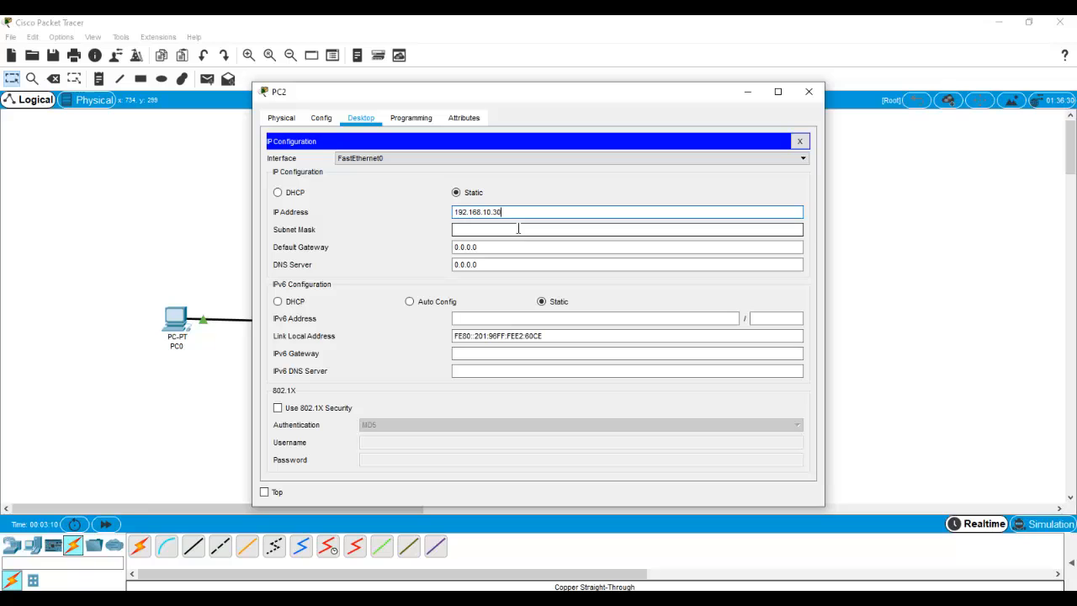
left_click(518, 228)
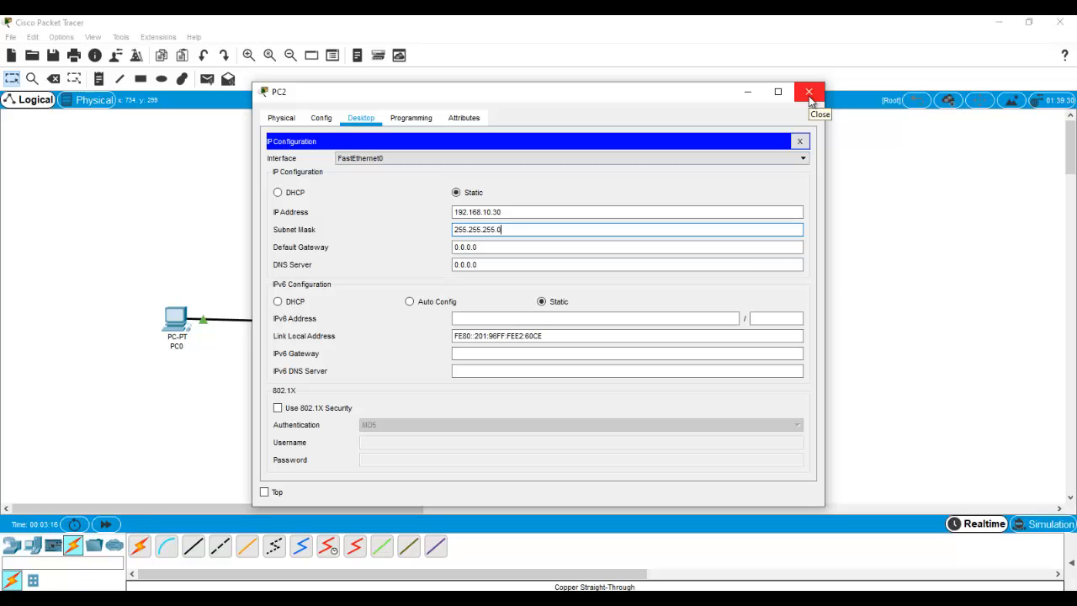
left_click(809, 94)
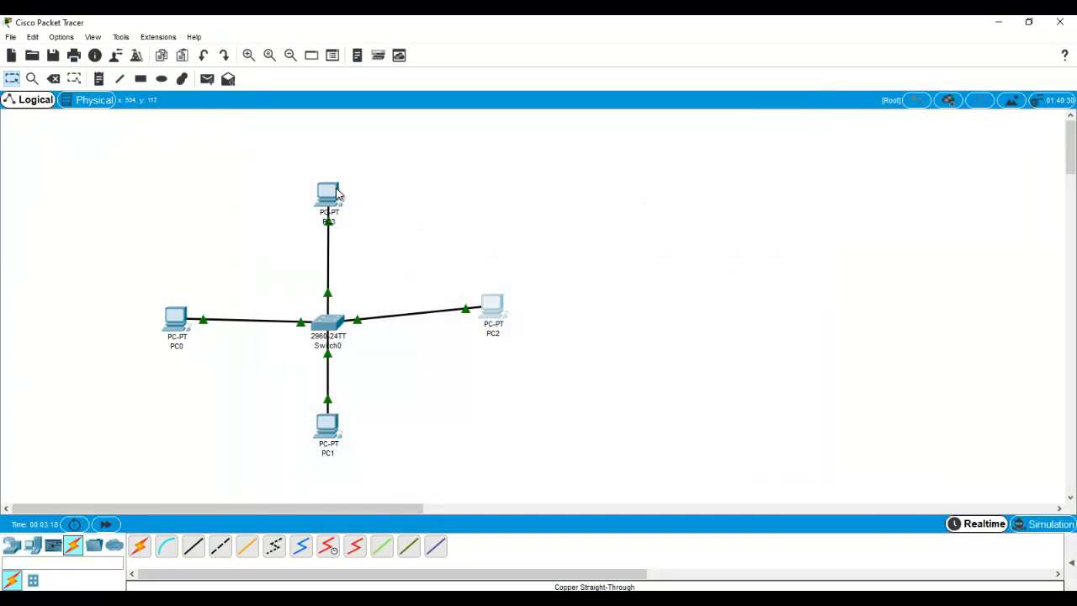
Step: Assign PC3 the static IP address 192.168.10.40 with subnet mask 255.255.255.0 and close its settings
left_click(337, 194)
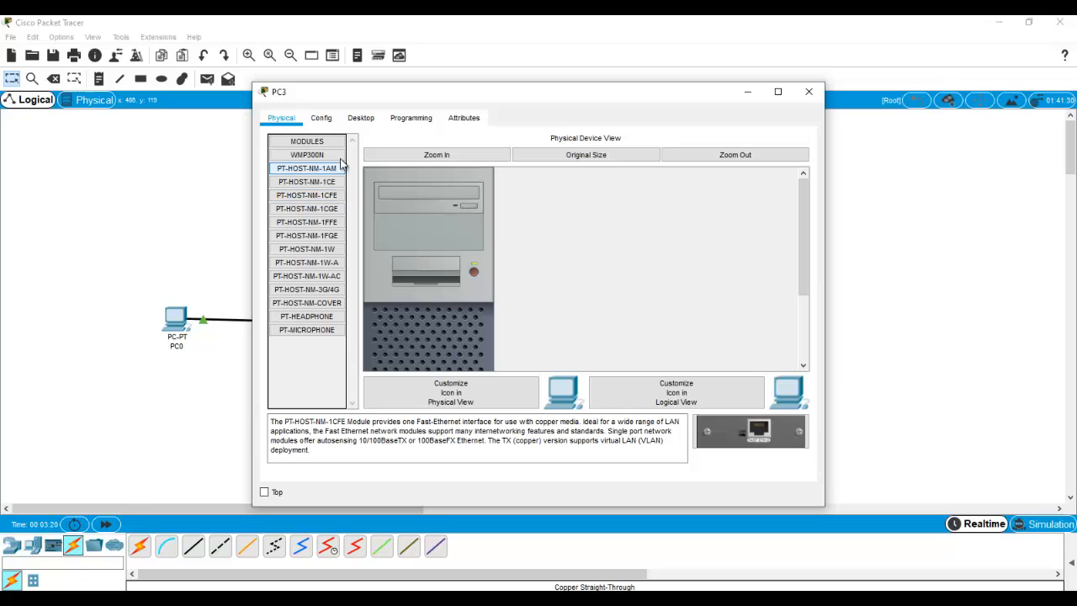
left_click(360, 118)
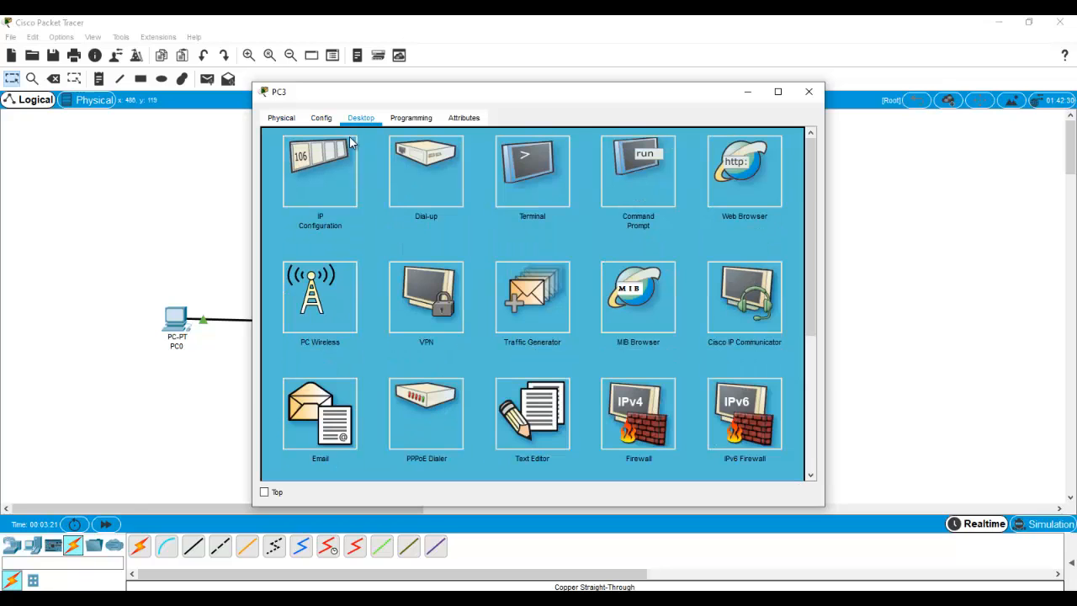
left_click(339, 170)
left_click(529, 212)
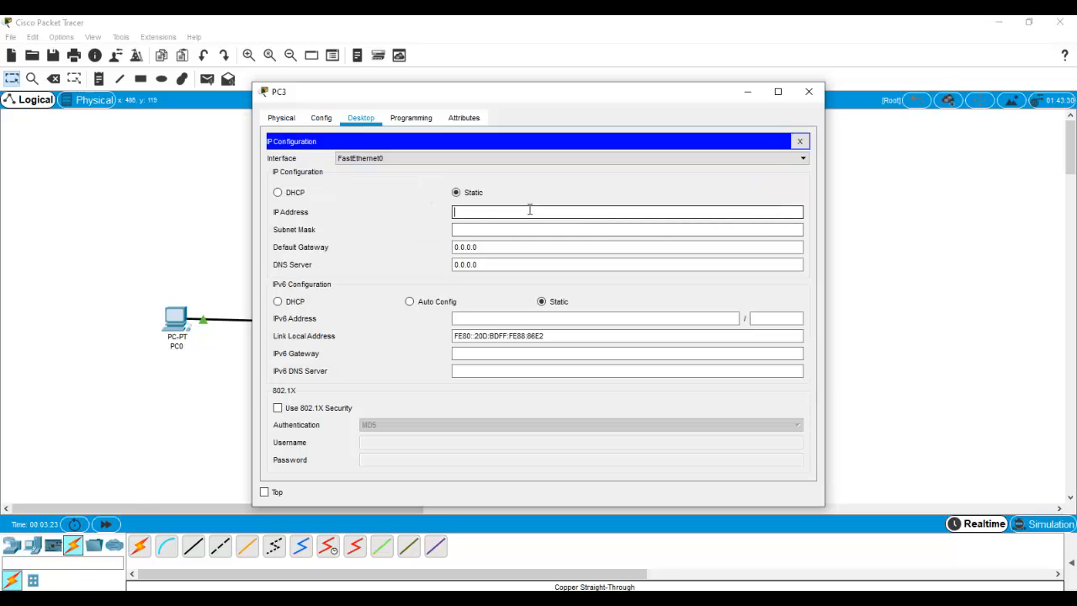
type("193")
type(".168")
type(".1")
type("0.")
type("40")
left_click(554, 230)
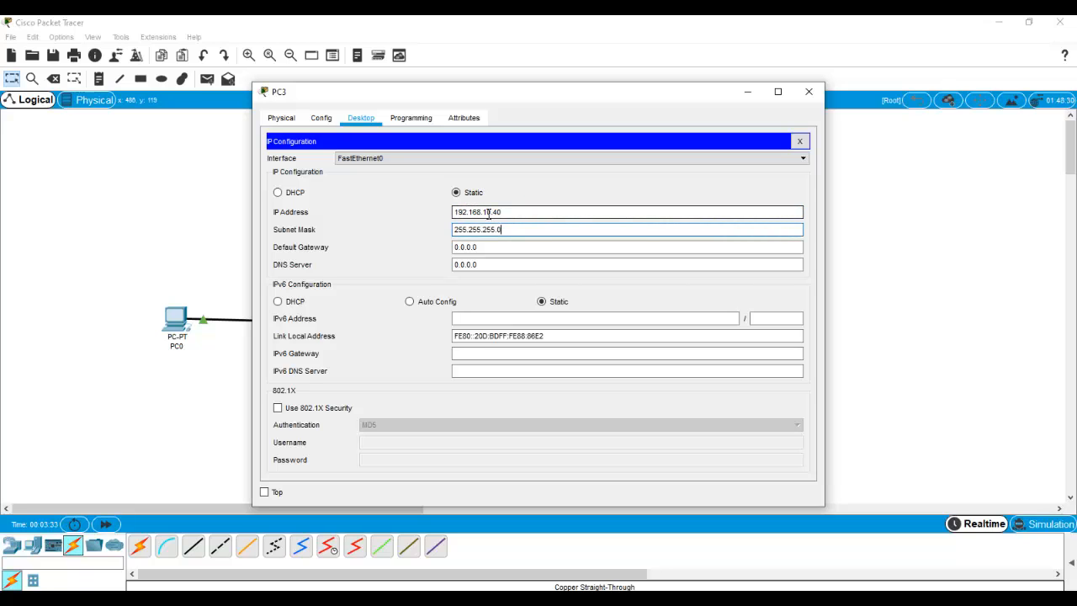
left_click_drag(494, 212, 430, 206)
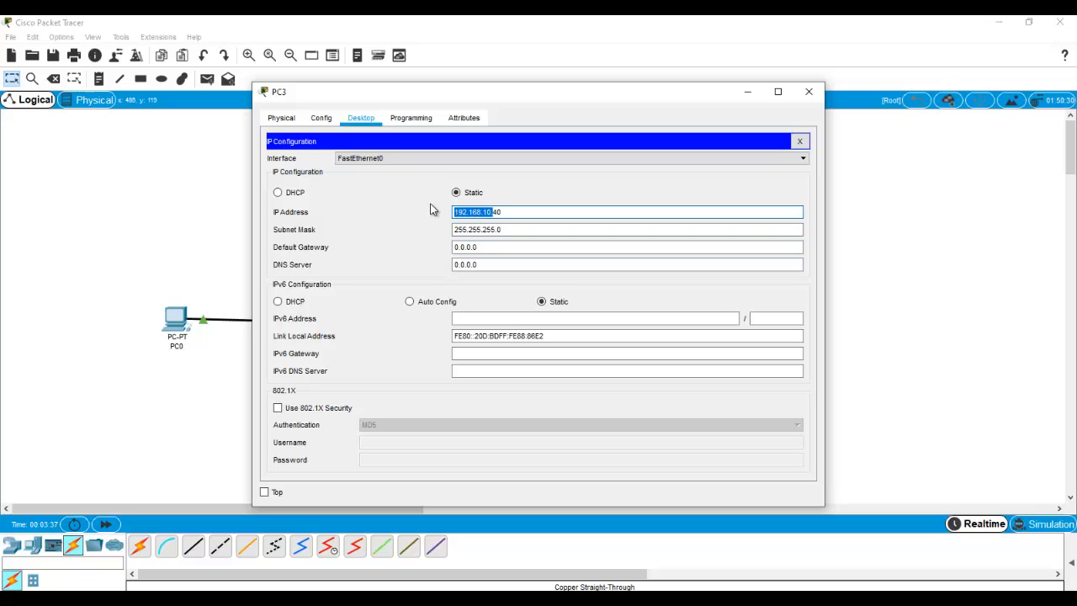
left_click_drag(499, 230, 427, 230)
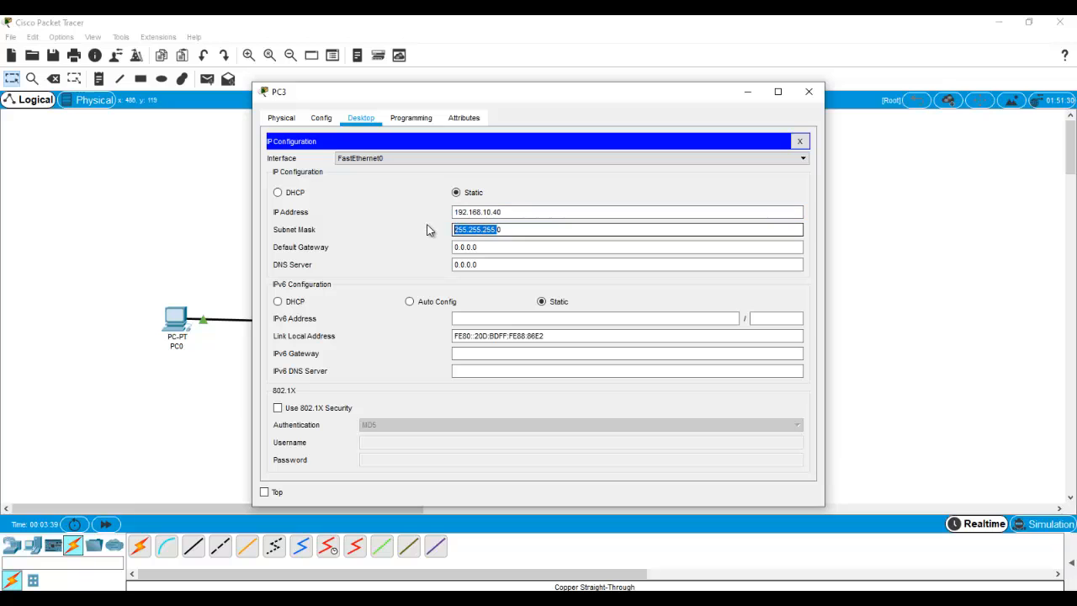
left_click(533, 228)
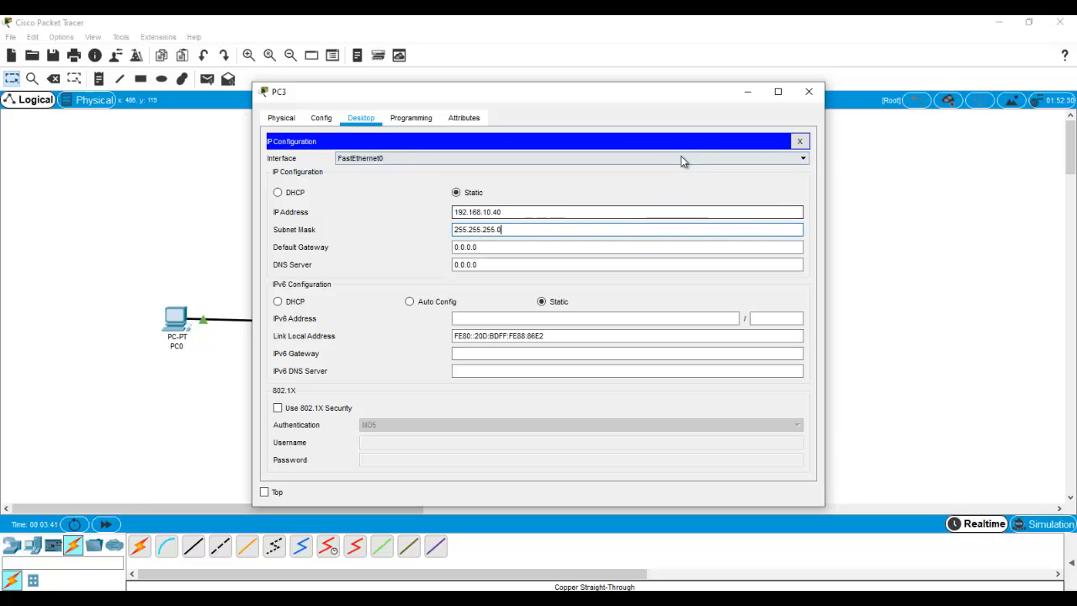
left_click(809, 91)
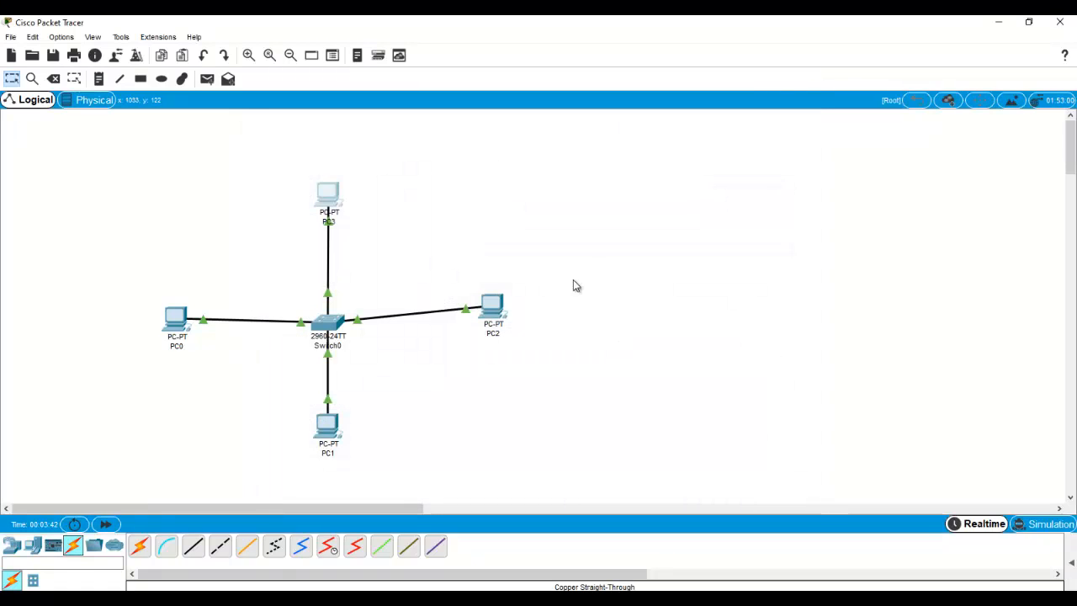
Step: Review the IP addresses and subnet masks configured on PC2, PC1 and PC0, closing each device's settings
left_click(494, 308)
left_click(332, 192)
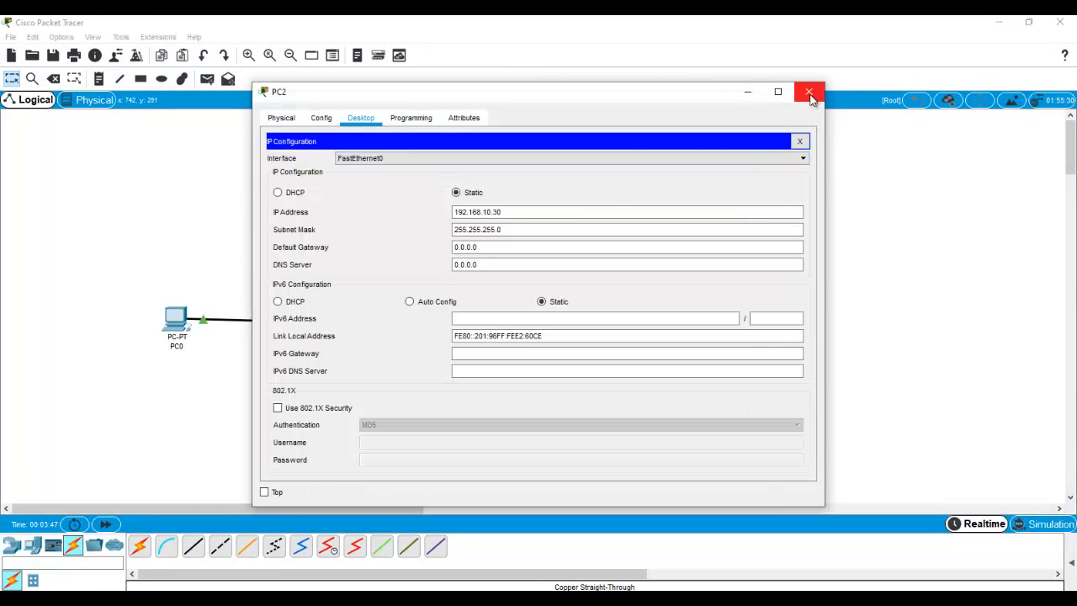
left_click(809, 92)
left_click(328, 429)
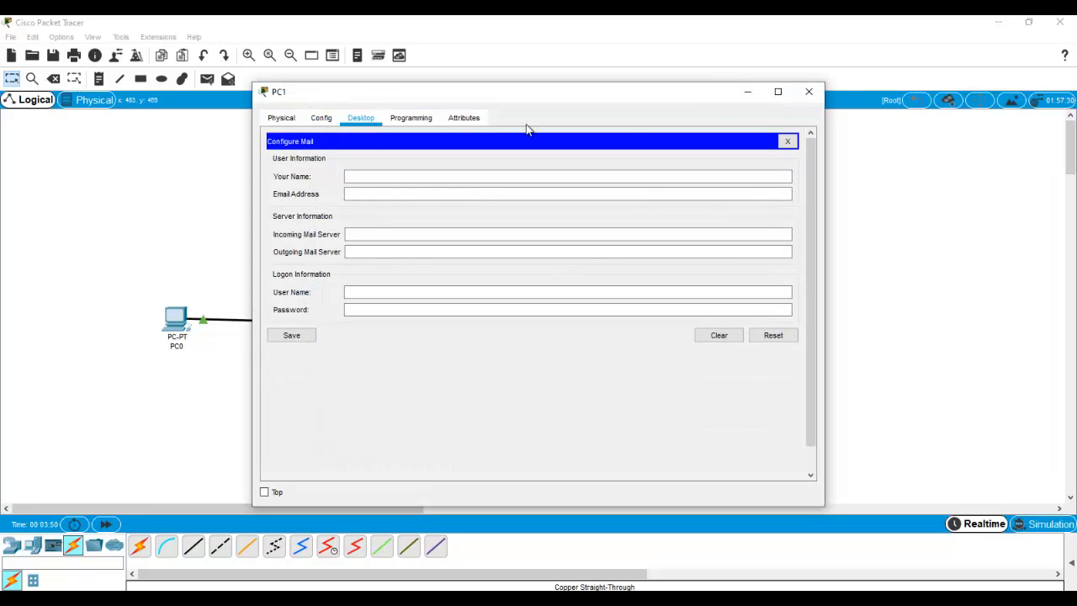
left_click(789, 143)
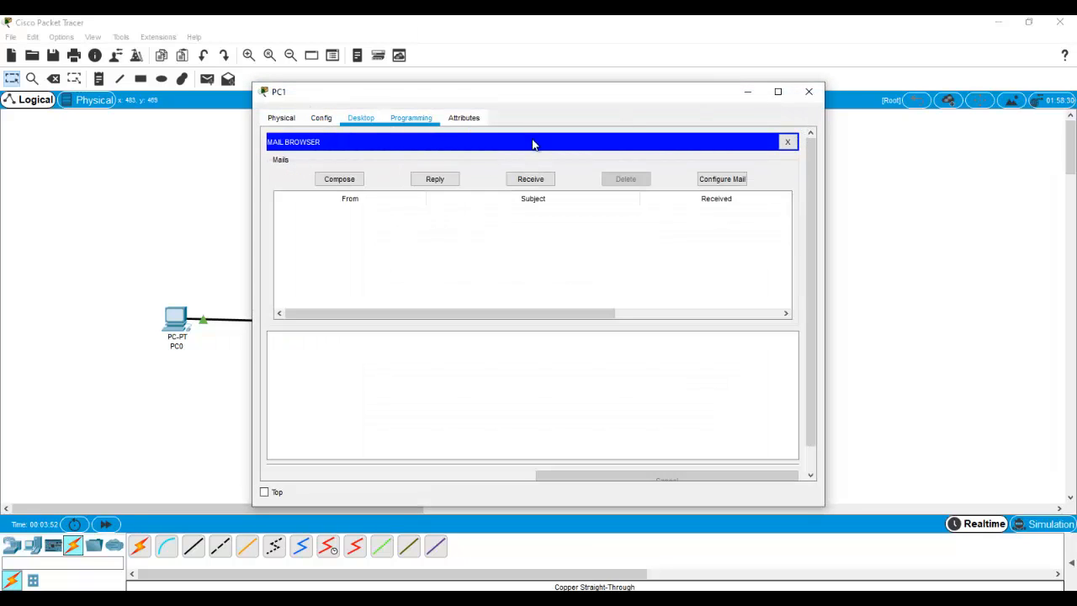
left_click(788, 143)
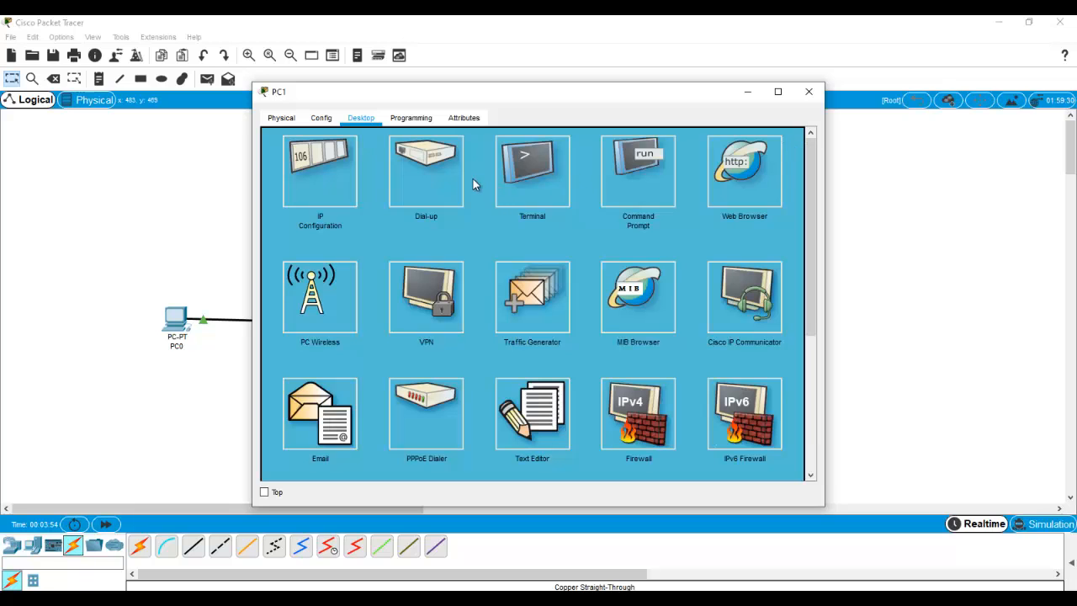
left_click(336, 167)
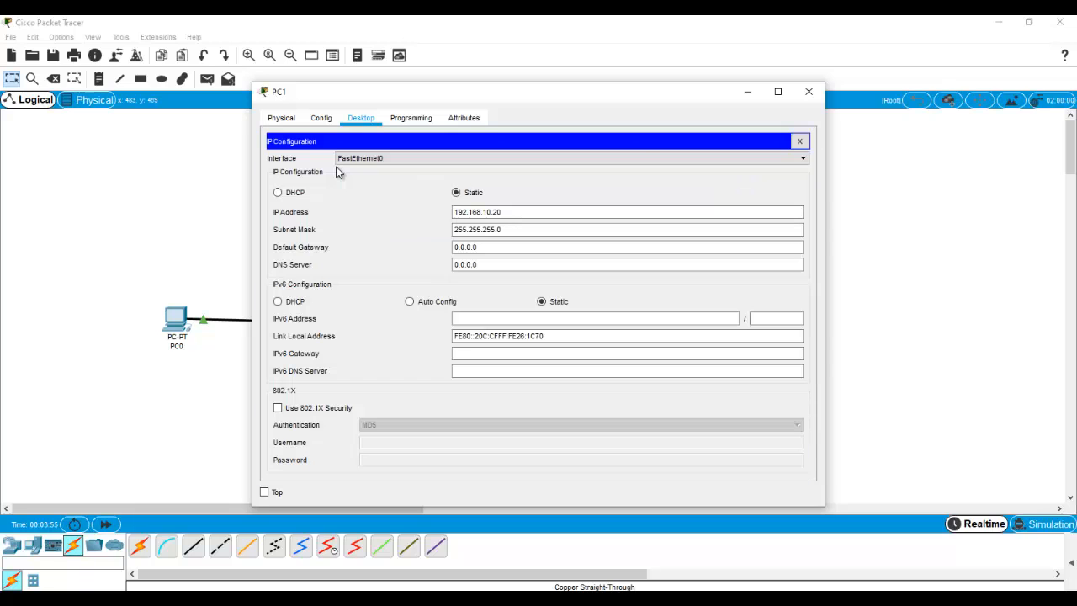
left_click(808, 93)
left_click(180, 319)
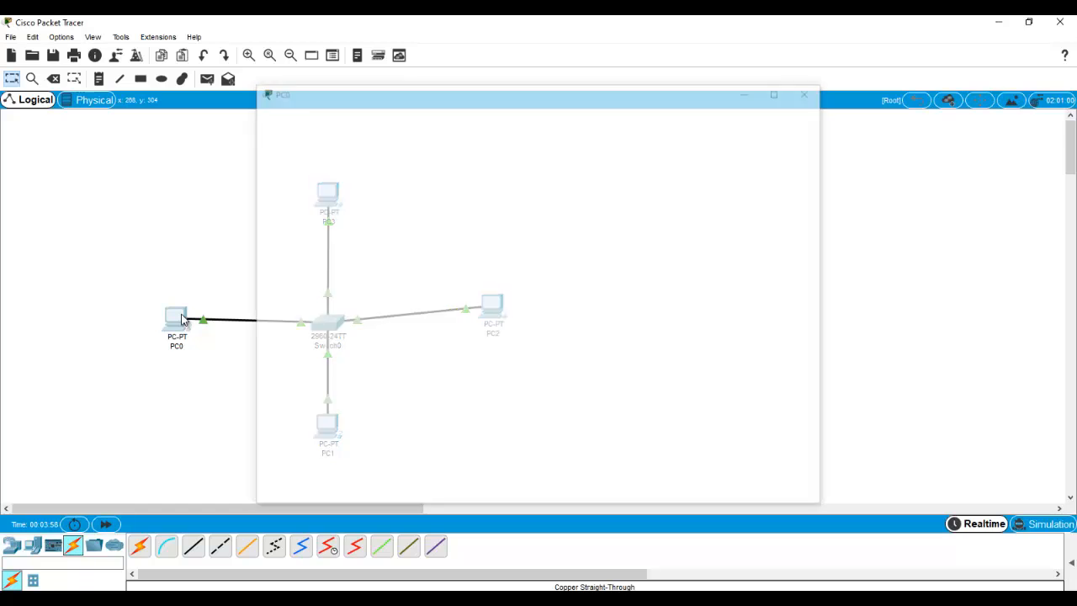
left_click(186, 328)
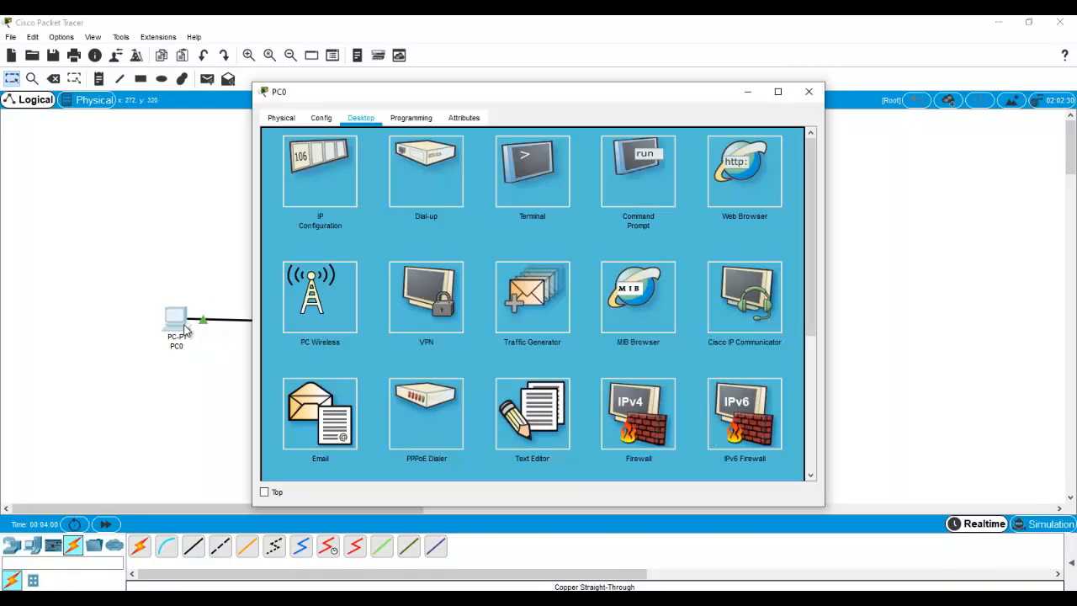
left_click(311, 185)
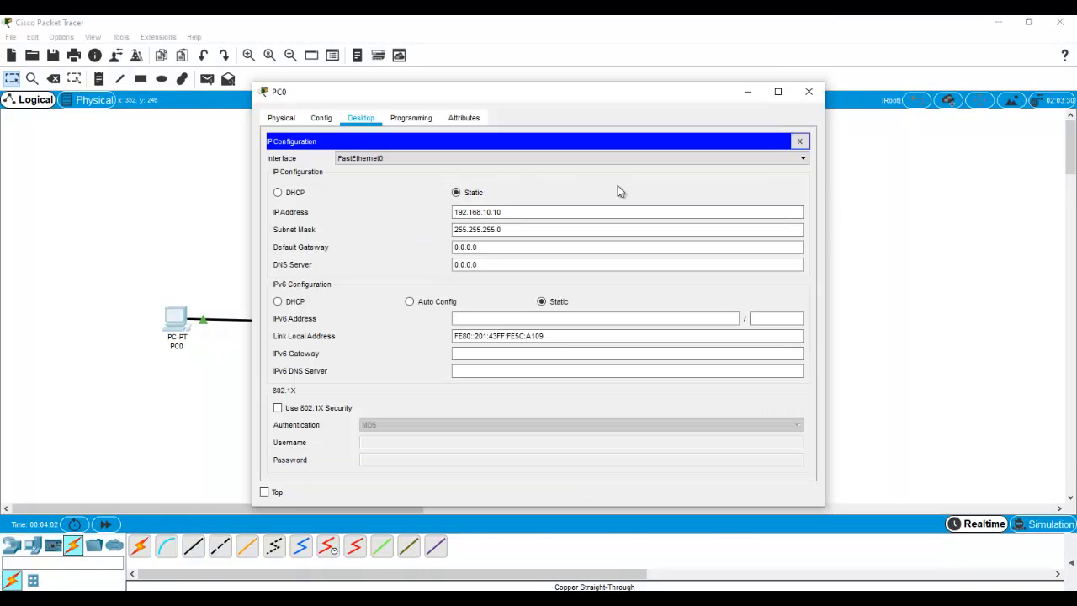
left_click(810, 93)
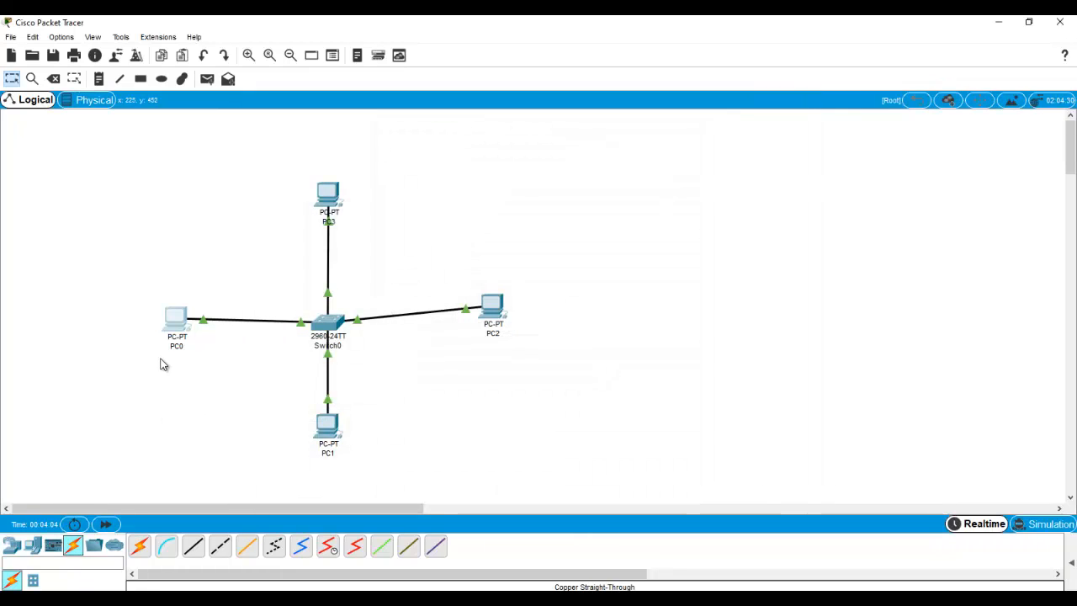
Step: Ping PC1 at 192.168.10.20 from PC0's Command Prompt
left_click(183, 322)
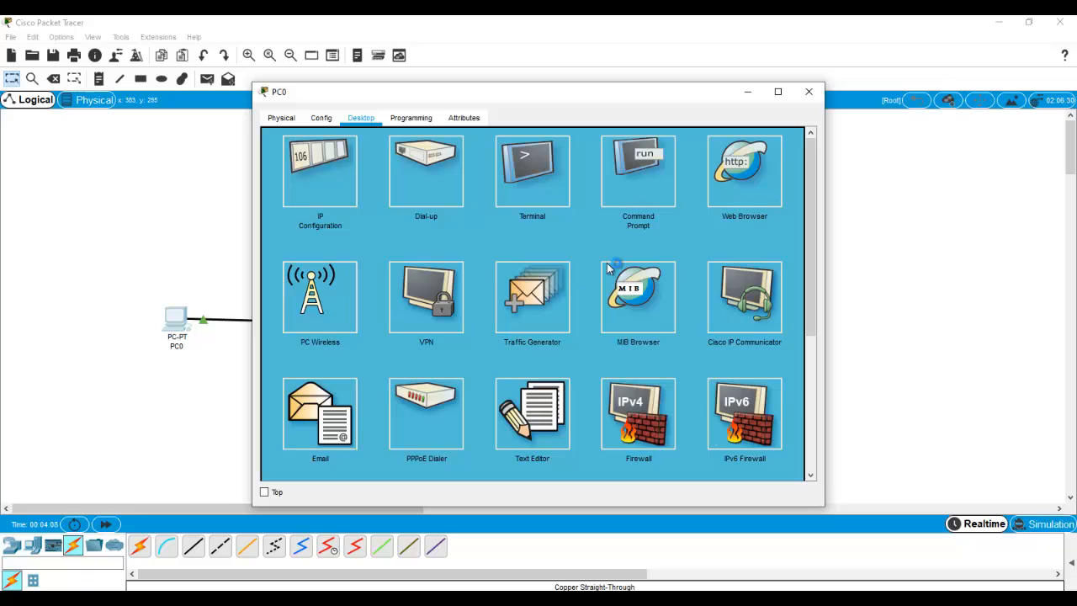
left_click(647, 198)
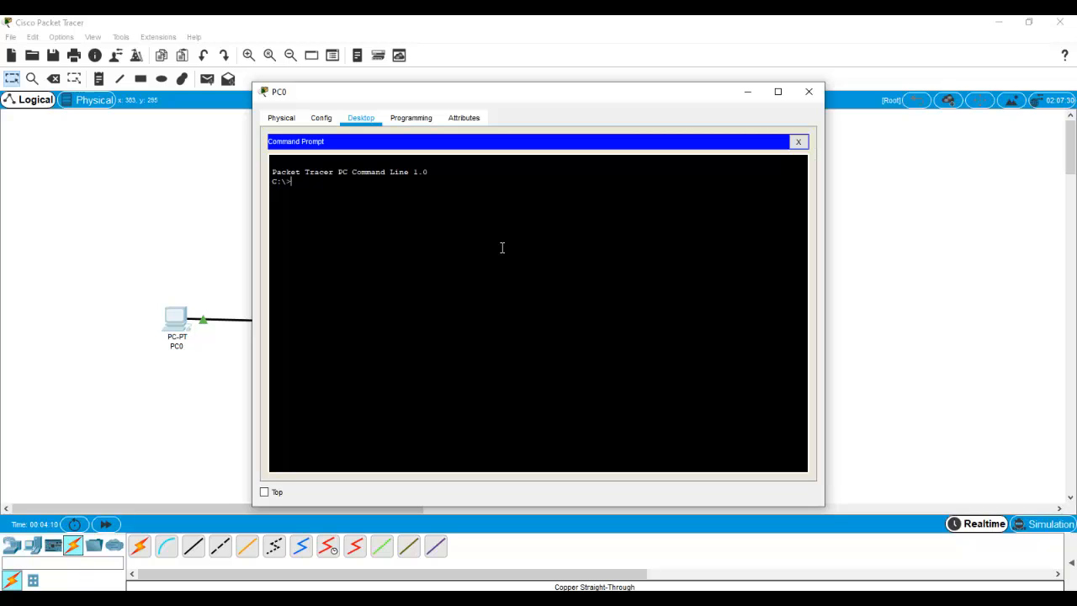
type("ping 192.168.10.20")
key("Return")
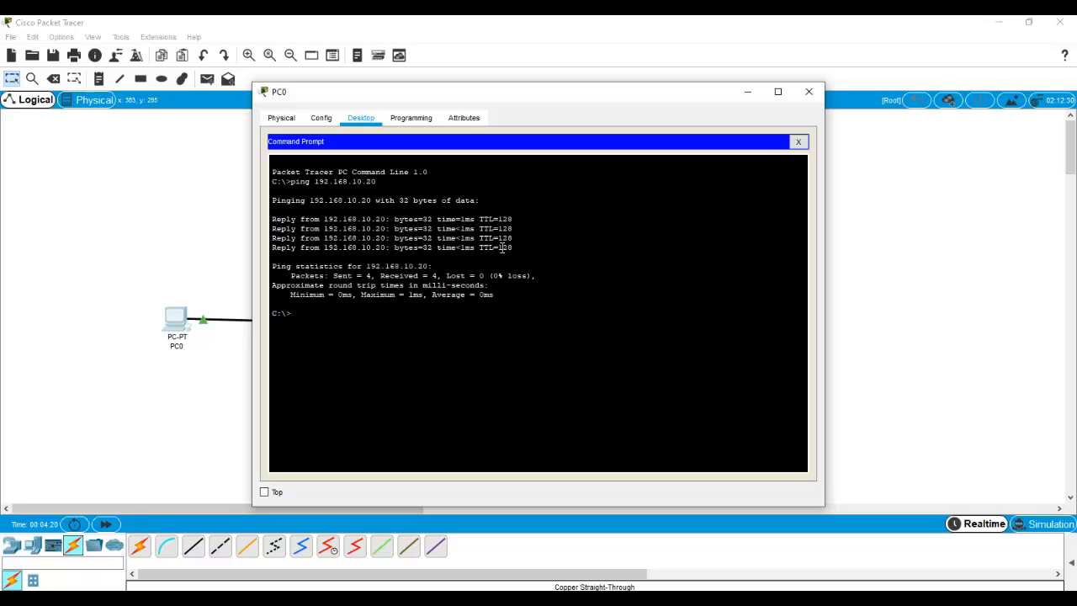
Step: Ping PC2 at 192.168.10.30 from PC0 and interrupt the ping before it completes
key("Up")
type("30")
key("Return")
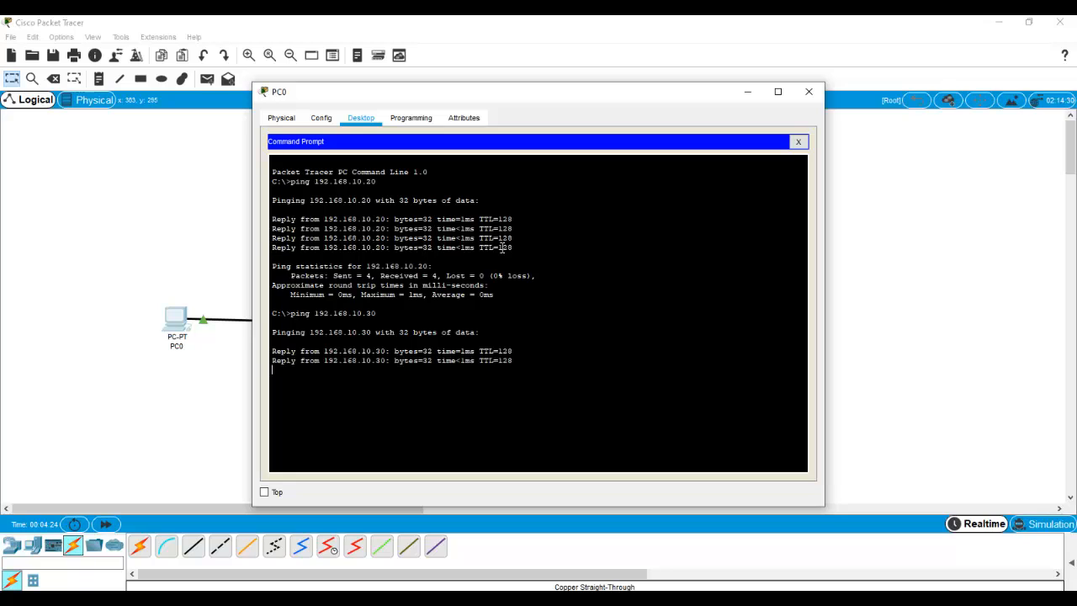
key("ctrl+c")
Step: Ping PC3 at 192.168.10.40 from PC0
key("Up")
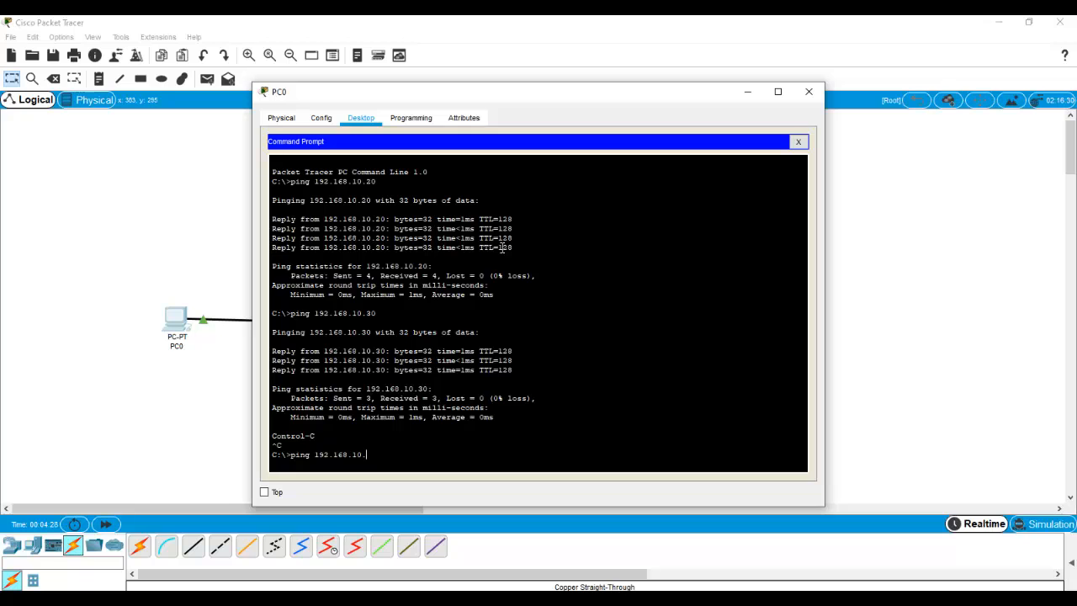
type("0")
key("Return")
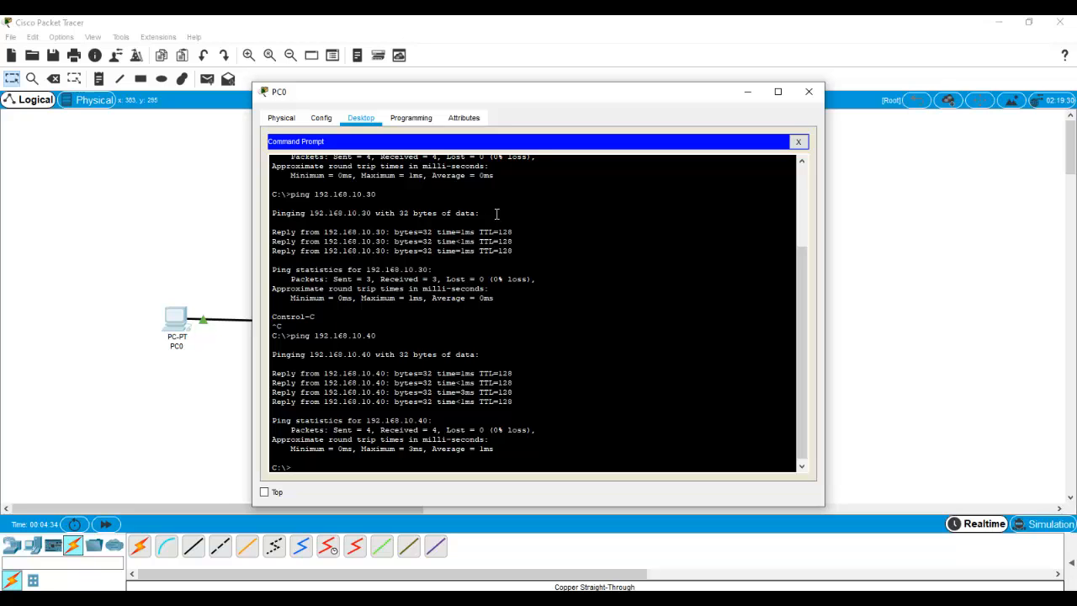
Step: Ping PC0 at 192.168.10.10 from PC1's Command Prompt and interrupt the ping before it completes
left_click(809, 93)
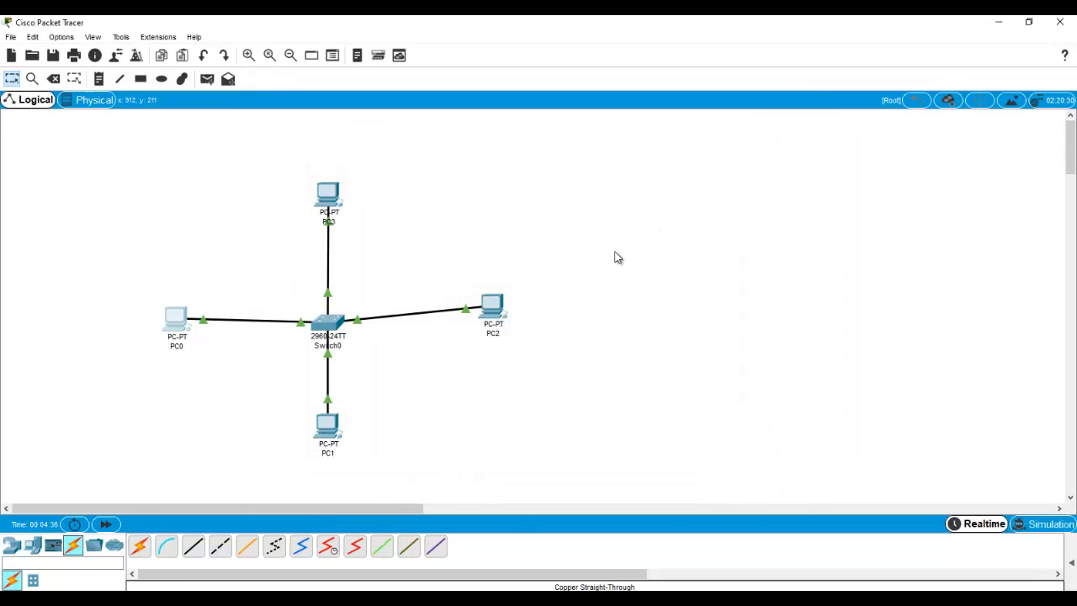
left_click(327, 428)
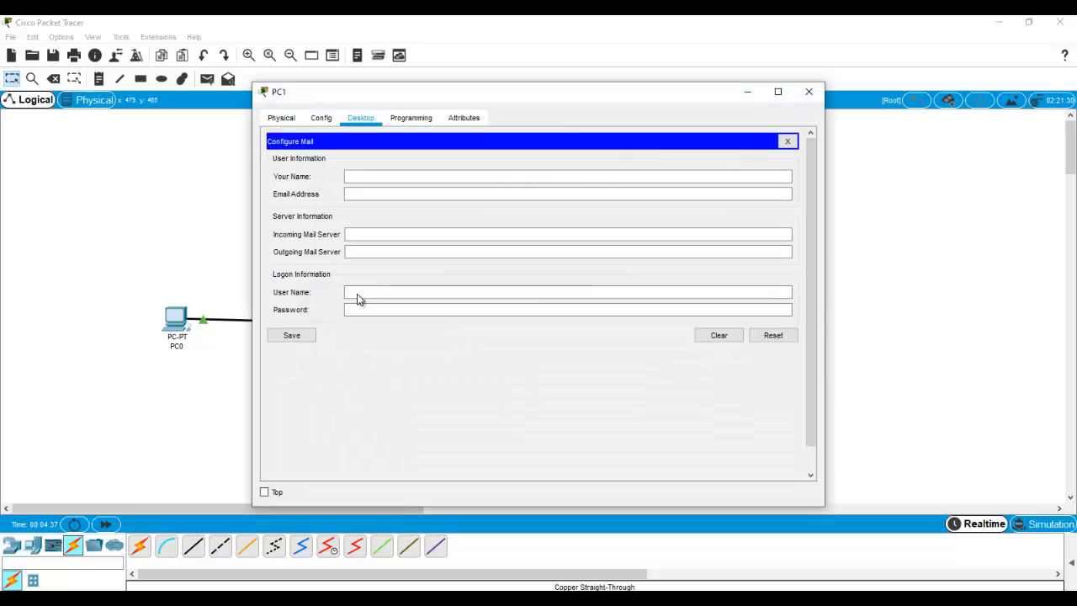
left_click(787, 141)
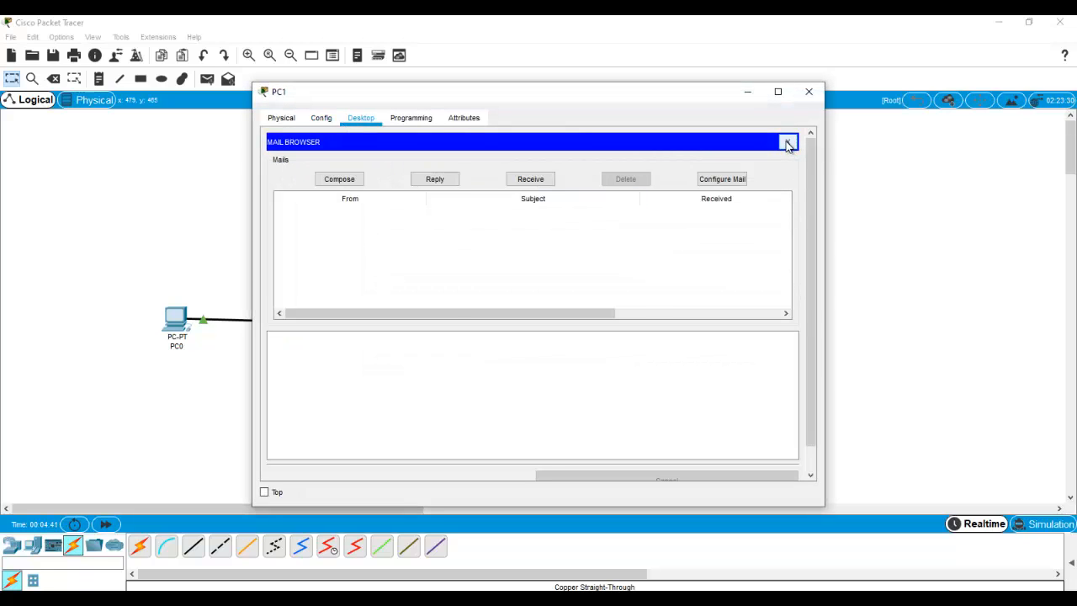
left_click(788, 141)
left_click(617, 180)
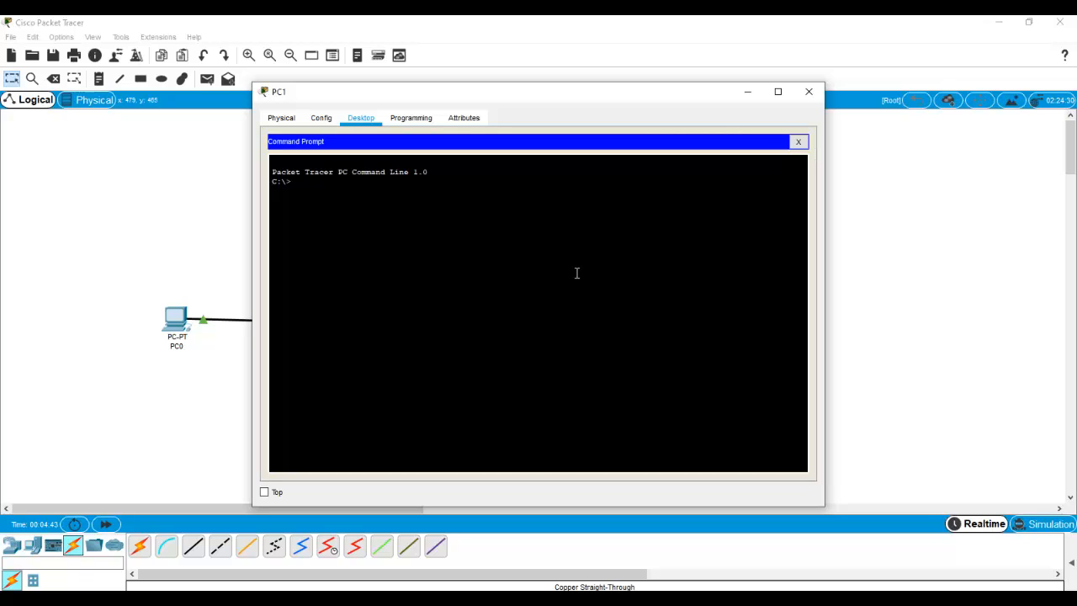
type("ping 192.168.10.10")
key("Return")
key("ctrl+c")
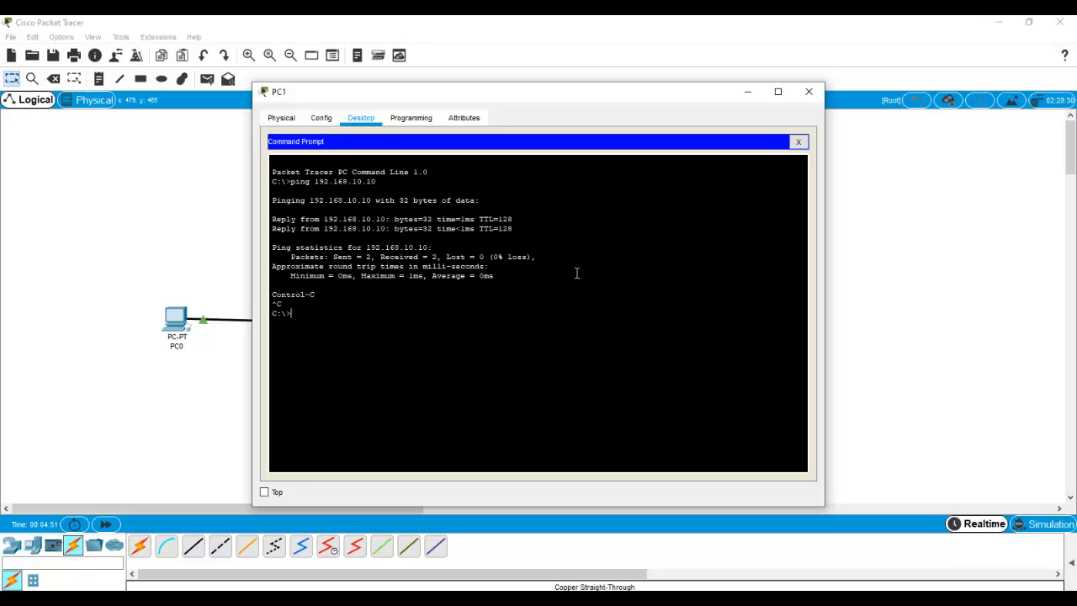
Step: Ping PC2 at 192.168.10.30 from PC1
key("Up")
key("BackSpace")
key("BackSpace")
type("30")
key("Return")
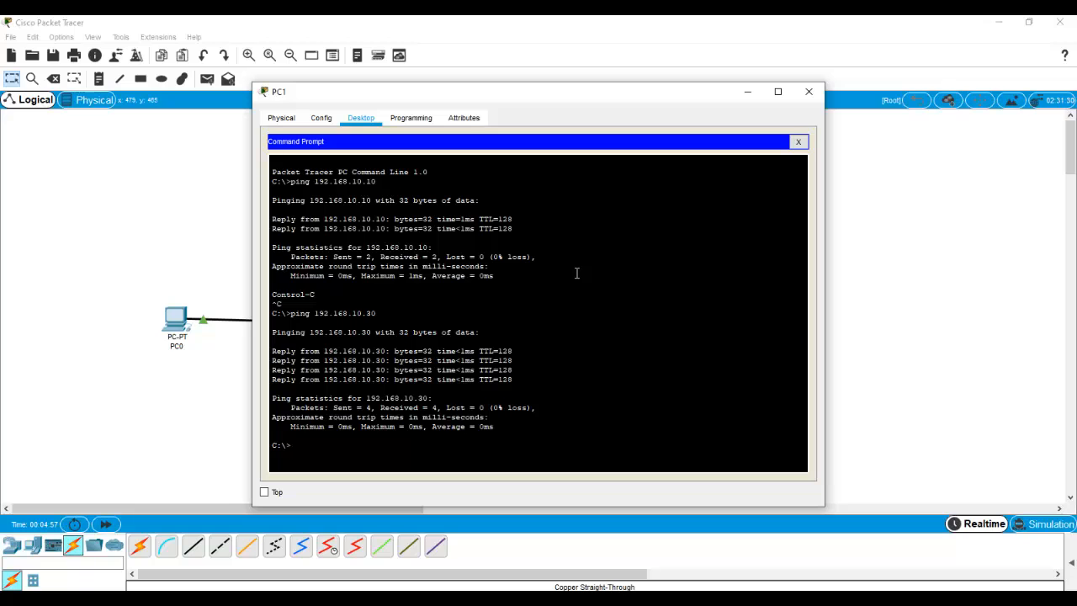
Step: Ping PC3 at 192.168.10.40 from PC1 and close PC1's window
key("Up")
key("BackSpace")
key("BackSpace")
type("40")
key("Return")
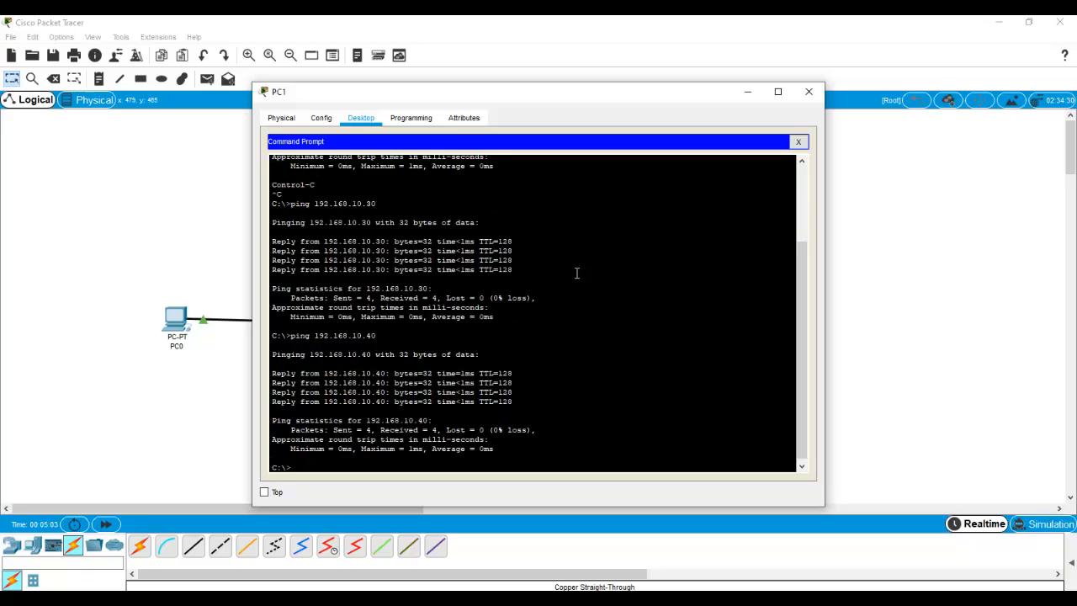
left_click(617, 338)
left_click(810, 92)
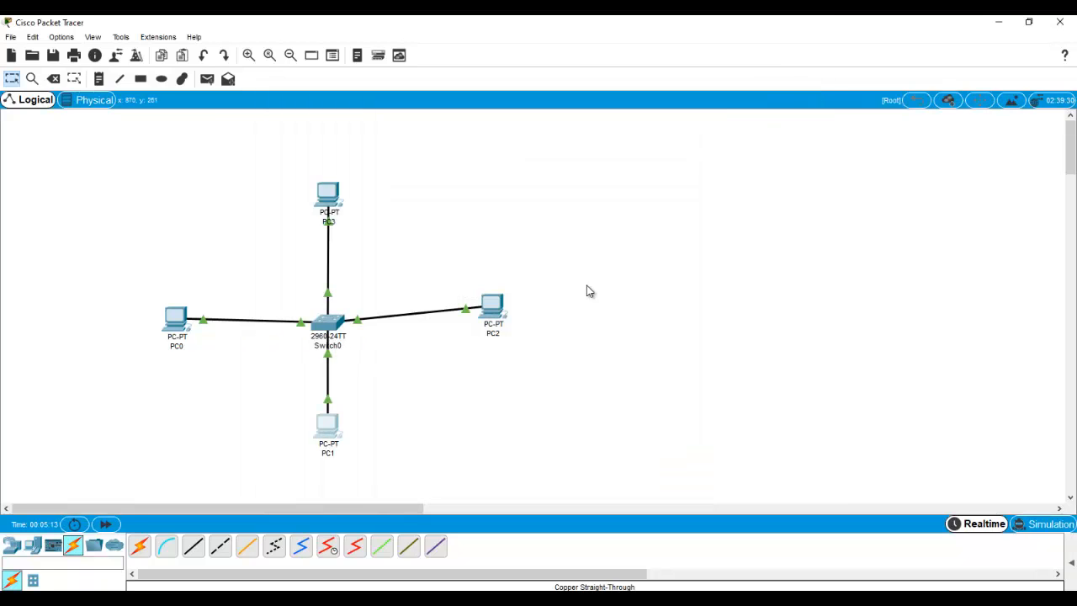
Step: Ping PC0 at 192.168.10.10 from PC2's Command Prompt
left_click(493, 313)
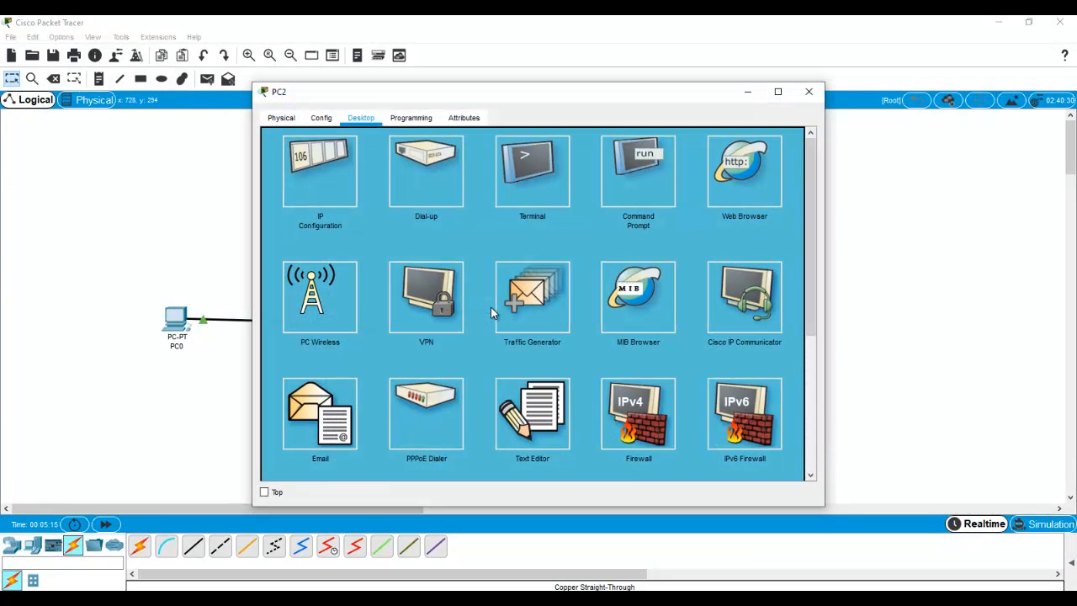
left_click(606, 178)
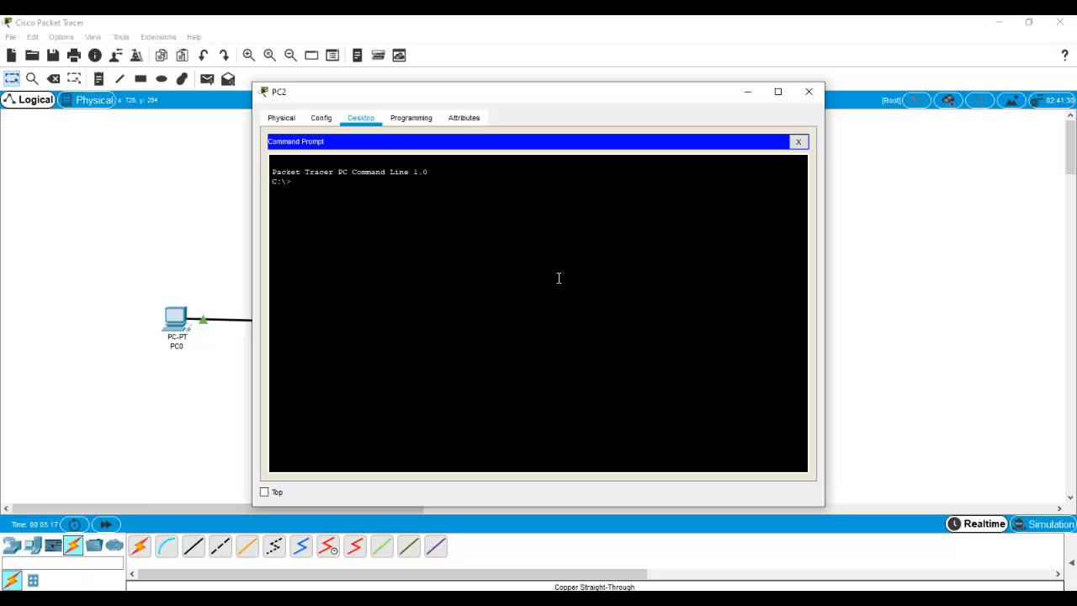
type("ping 192.168.10.10")
key("Return")
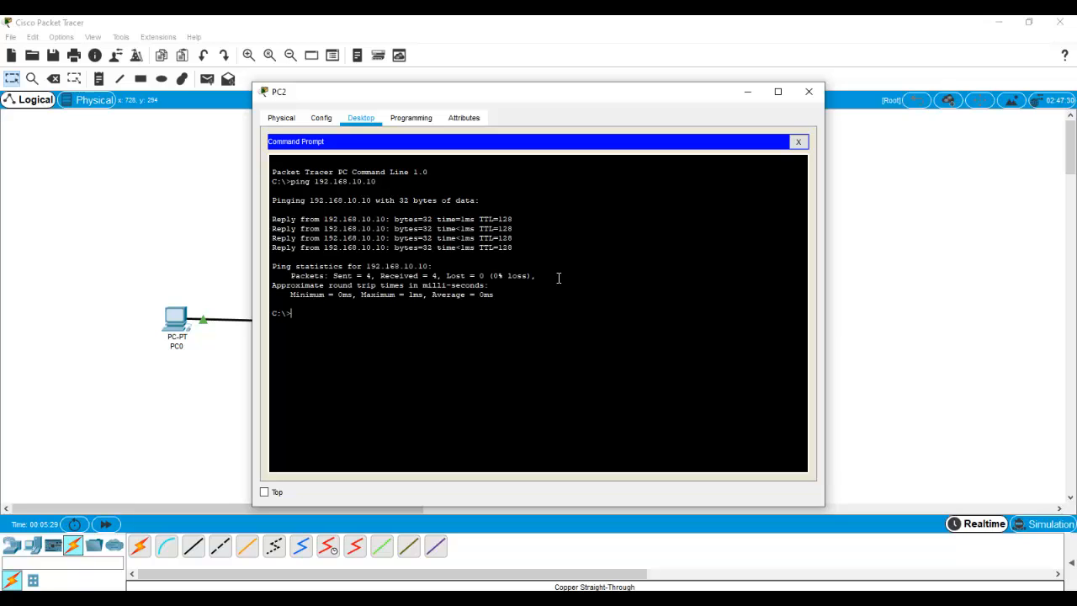
Step: Ping PC1 at 192.168.10.20 from PC2
key("Up")
key("BackSpace")
key("BackSpace")
type("20")
key("Return")
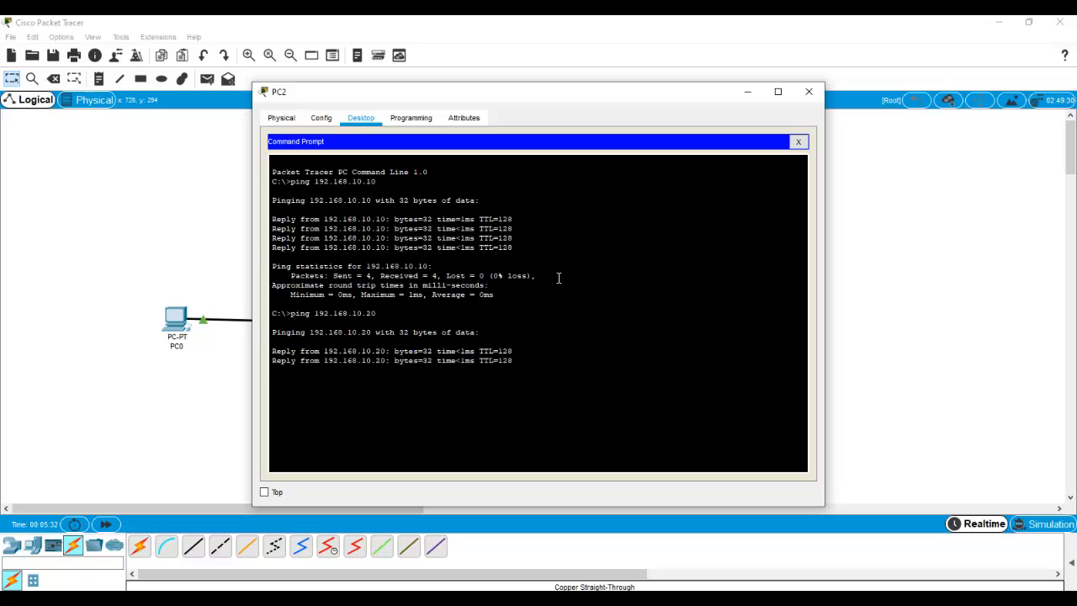
Step: Ping PC3 at 192.168.10.40 from PC2 and close PC2's window
key("Up")
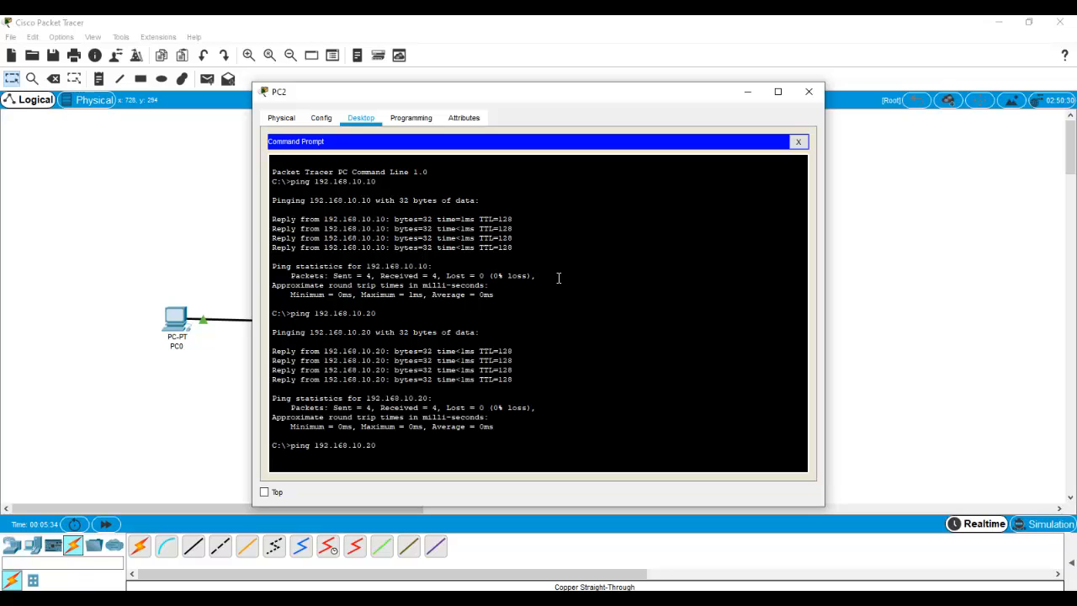
key("BackSpace")
key("BackSpace")
type("40")
key("Return")
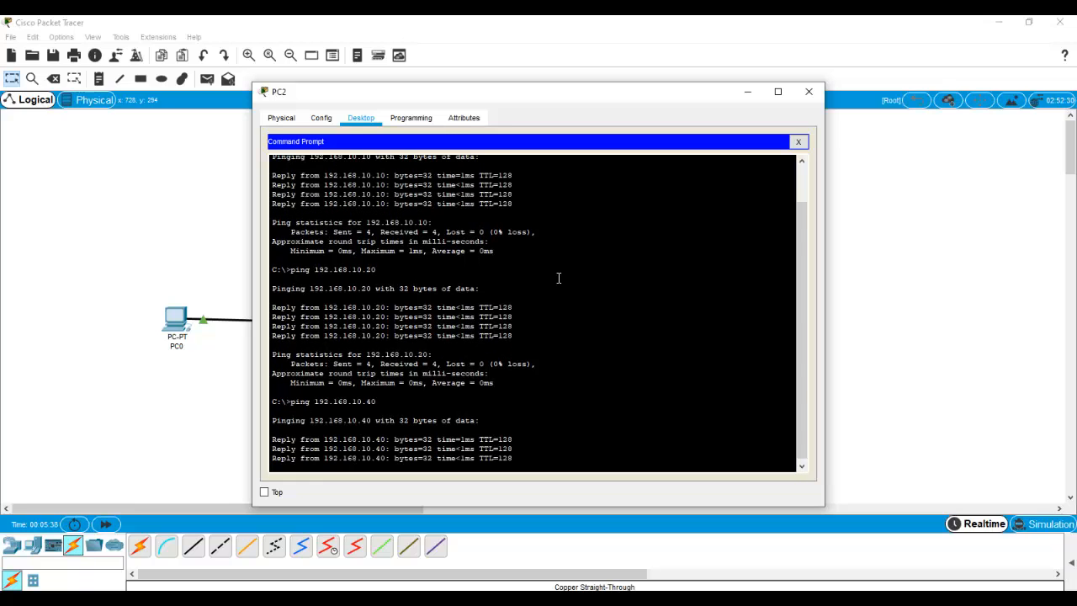
left_click(808, 91)
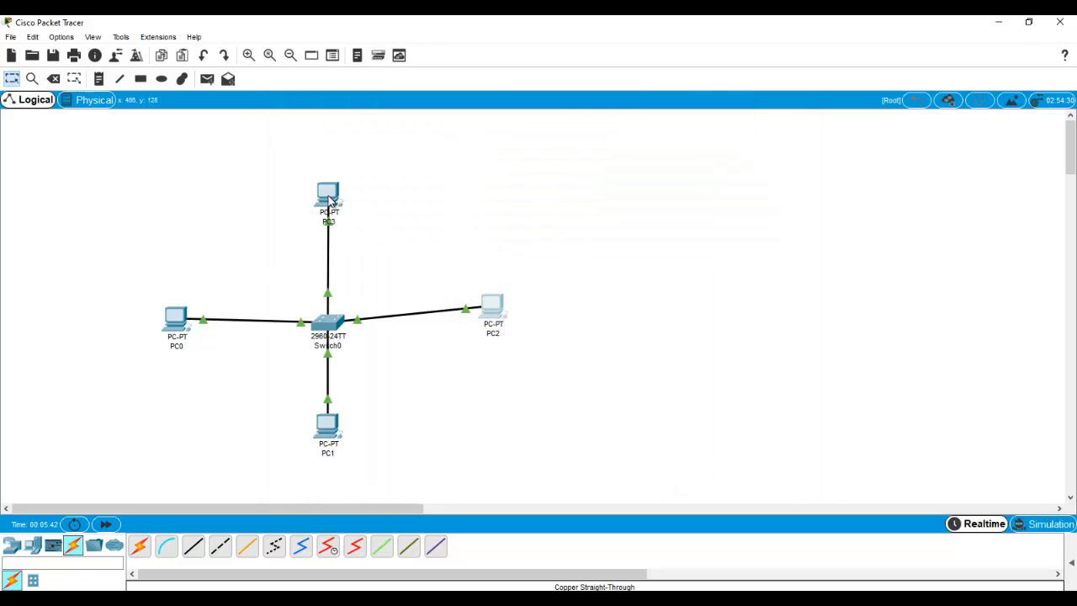
Step: Leave PC3's IP configuration and ping PC0 at 192.168.10.10 from PC3's Command Prompt
left_click(330, 198)
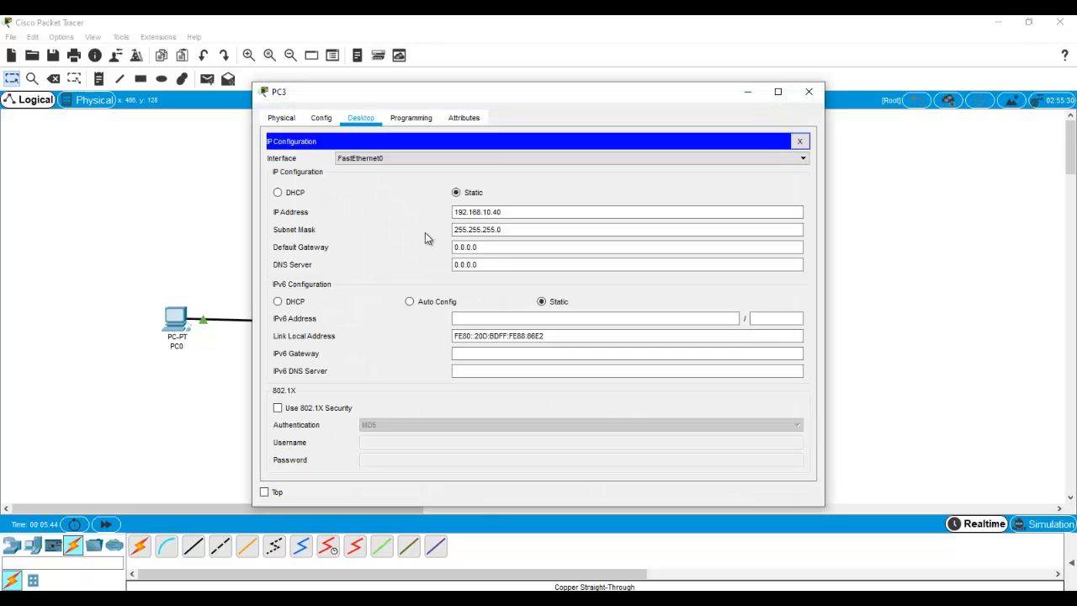
left_click(324, 119)
left_click(361, 118)
left_click(800, 141)
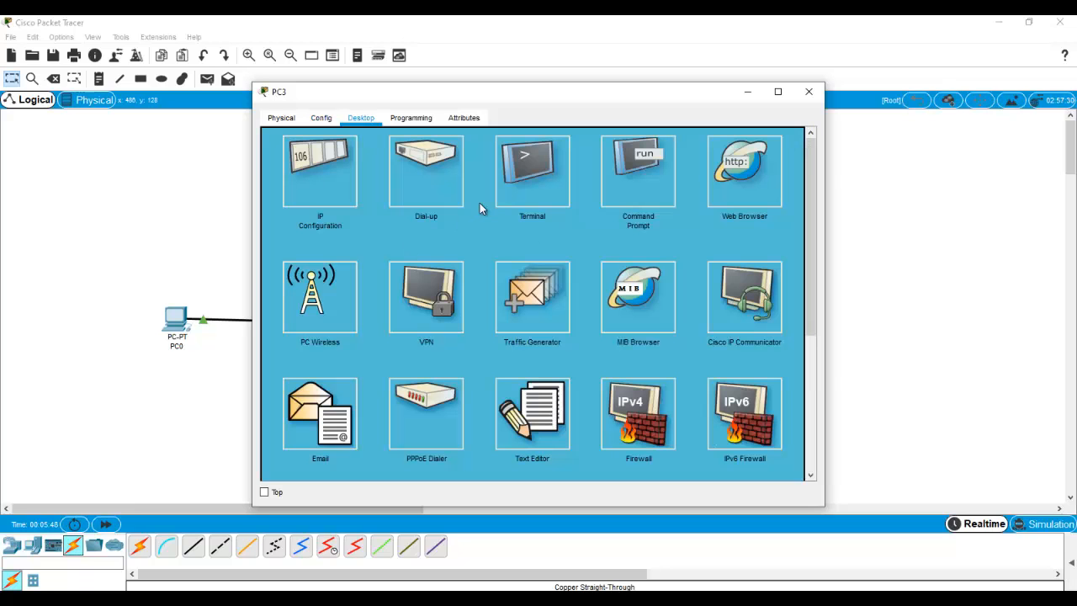
left_click(639, 186)
type("pi")
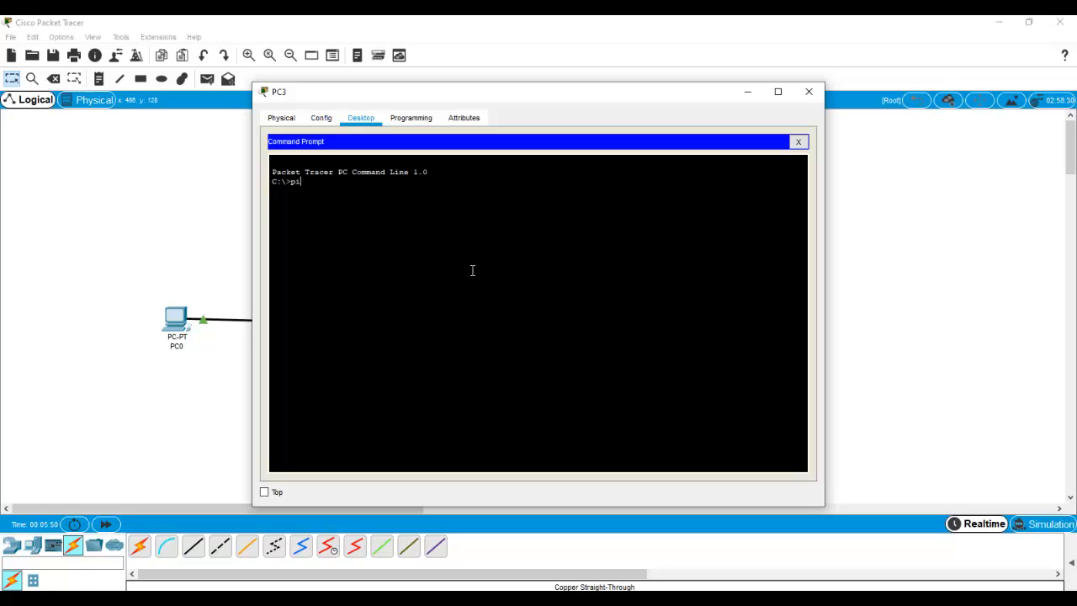
type("ng 192.168.10.10")
key("Return")
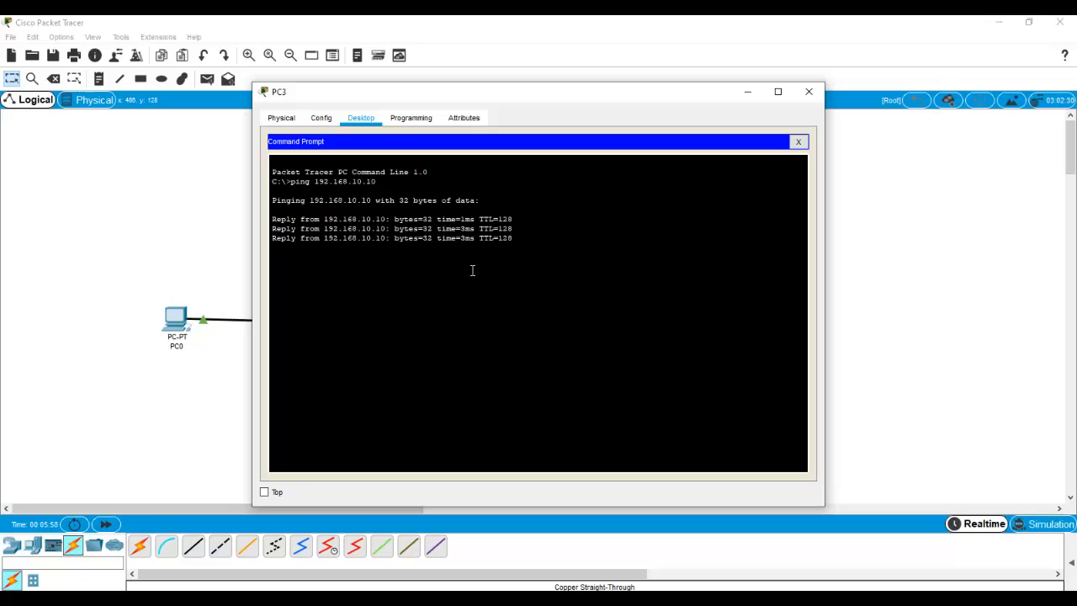
Step: Ping PC1 at 192.168.10.20 from PC3
key("Up")
key("BackSpace")
key("BackSpace")
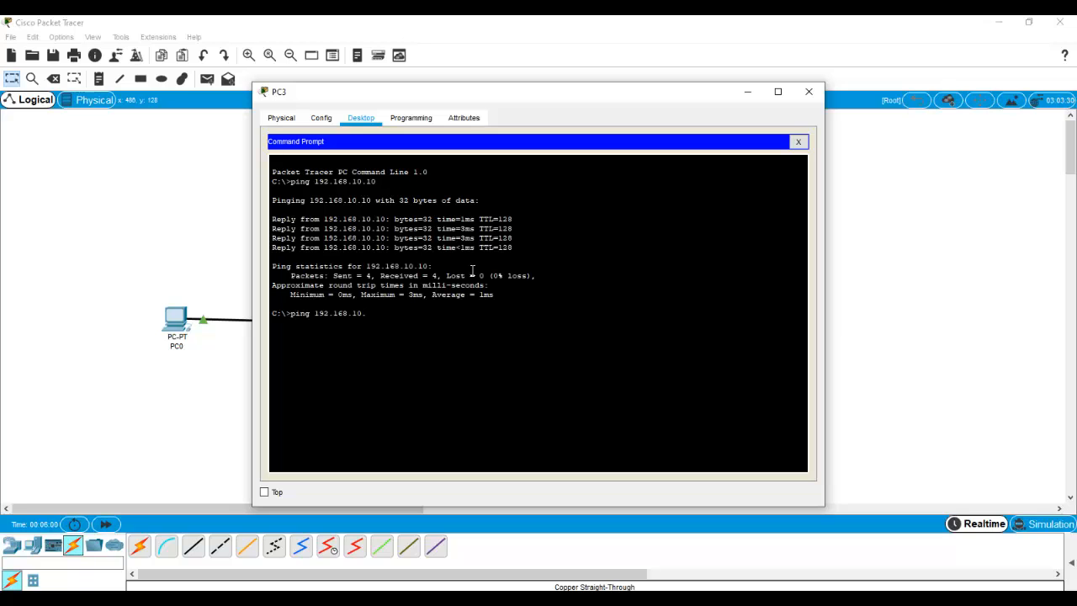
type("20")
key("Return")
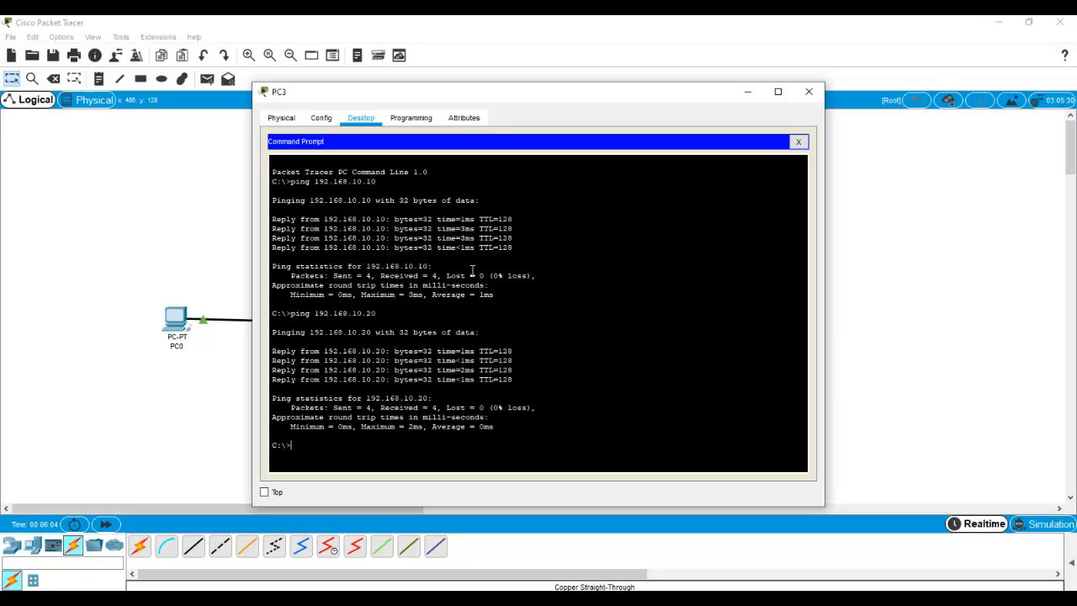
Step: Ping PC2 at 192.168.10.30 from PC3 and close PC3's window
key("Up")
key("BackSpace")
key("BackSpace")
type("30")
key("Return")
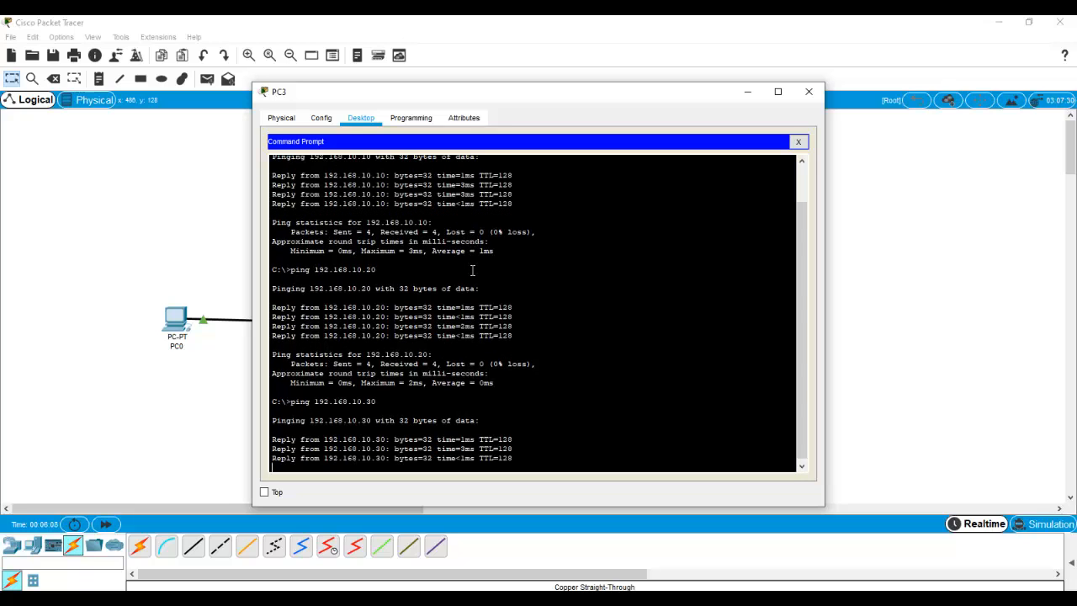
type("ping 192.168.10.")
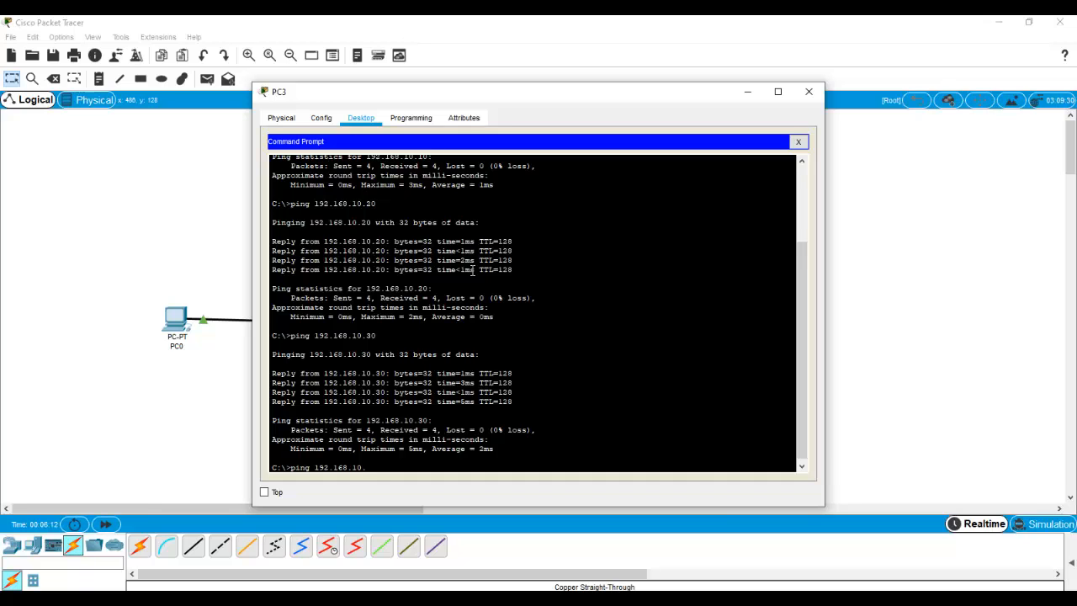
left_click(808, 91)
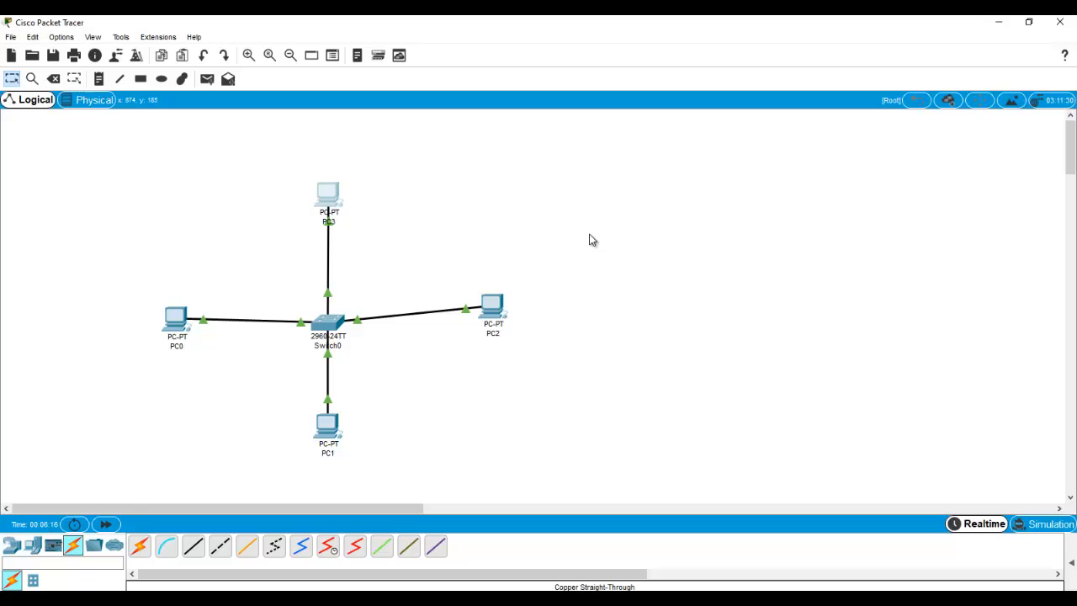
Step: Shift PC3 slightly to the right in the logical topology above the switch
left_click_drag(333, 201, 344, 199)
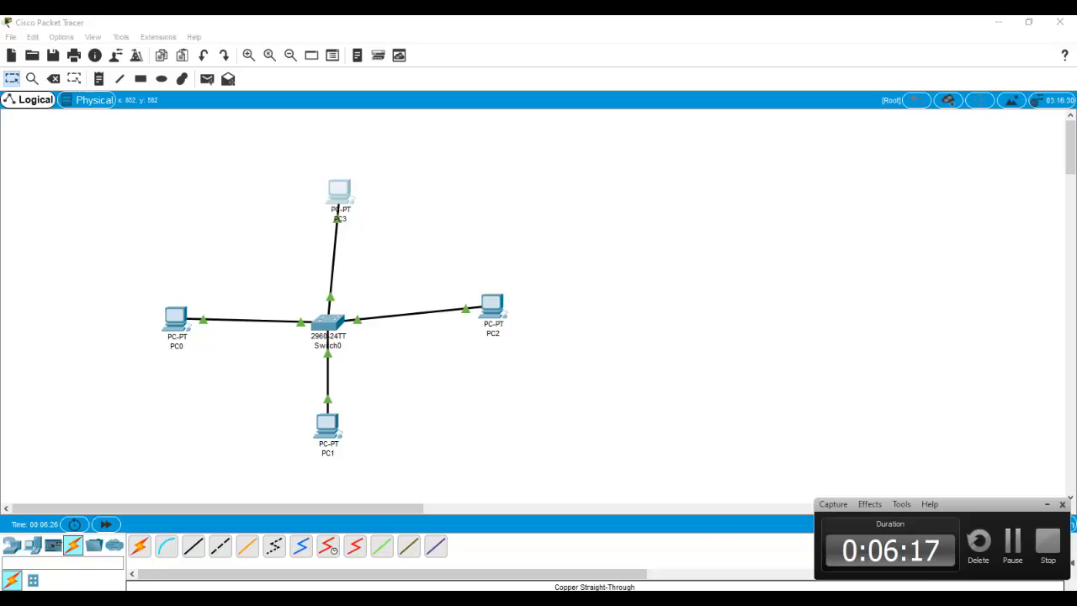
left_click(1048, 551)
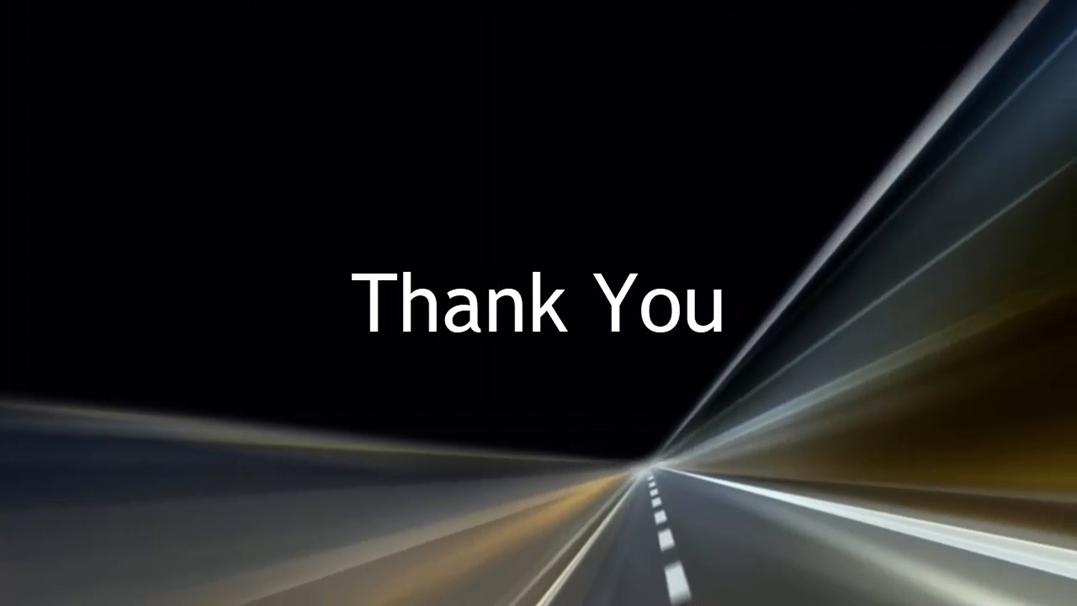